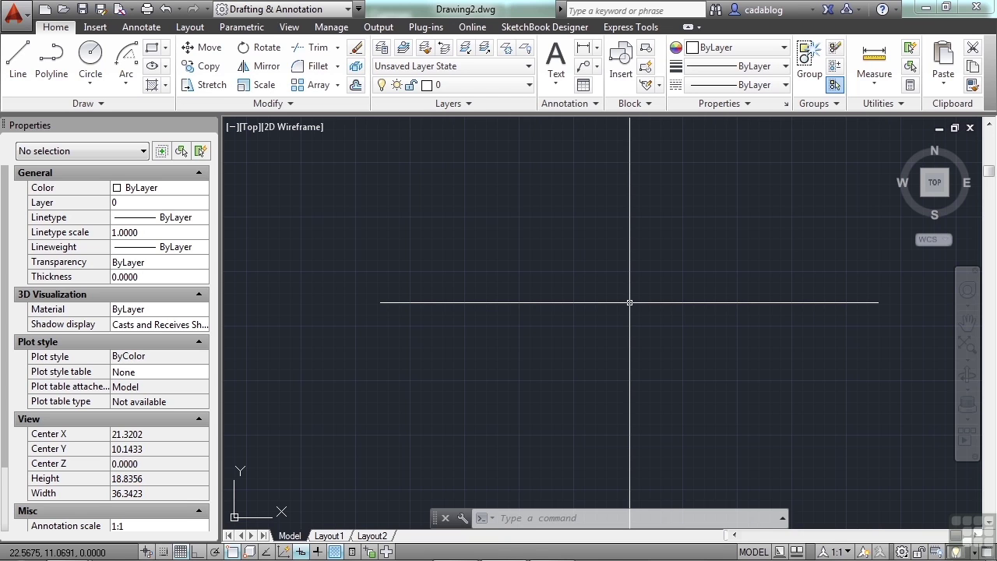
Open architectural_example-imperial.dwg from folder 09 in the Projects folder.
{"action": "type", "text": "OPEN"}
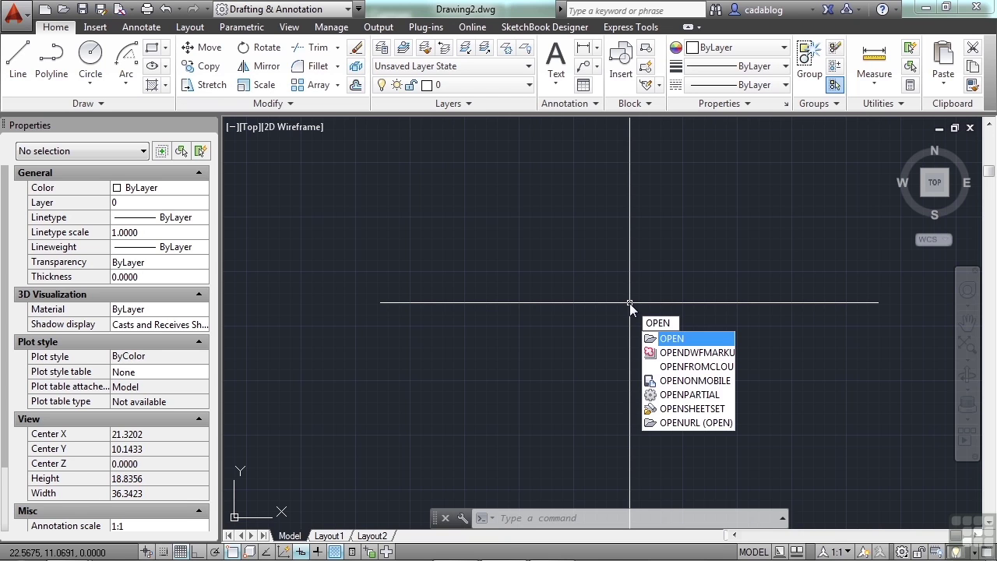
{"action": "key", "text": "Return"}
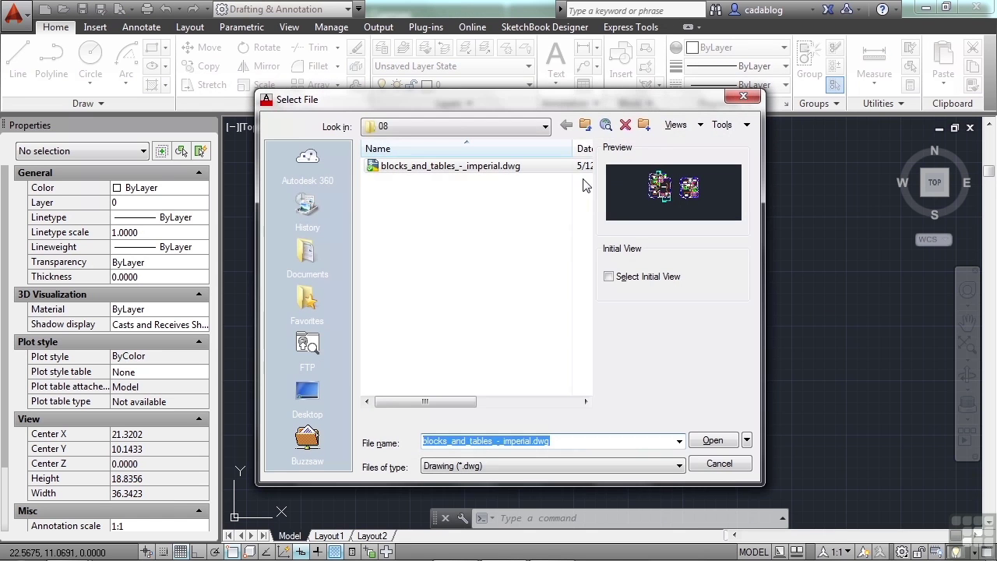
{"action": "left_click", "coordinate": [585, 125]}
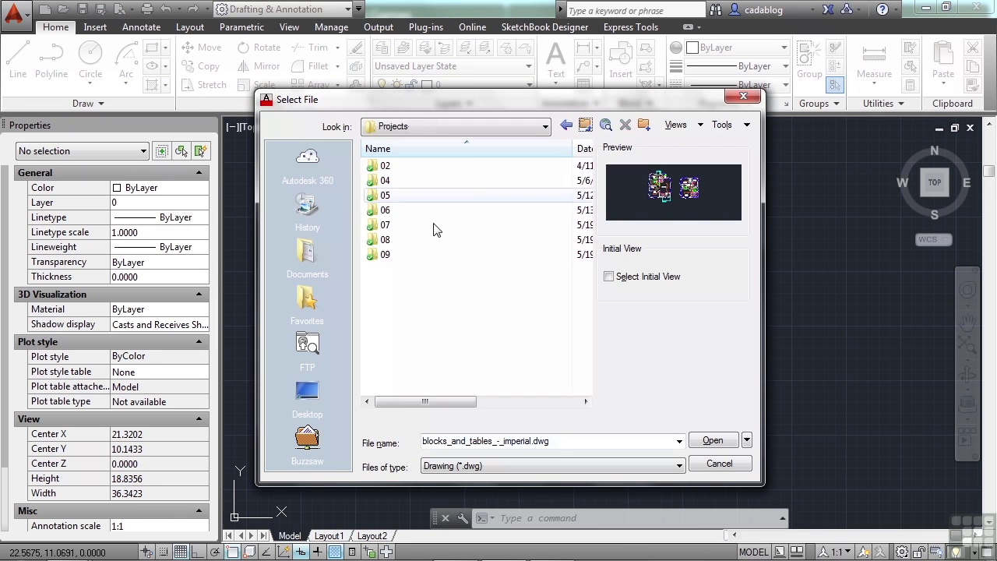
{"action": "double_click", "coordinate": [396, 254]}
{"action": "double_click", "coordinate": [426, 167]}
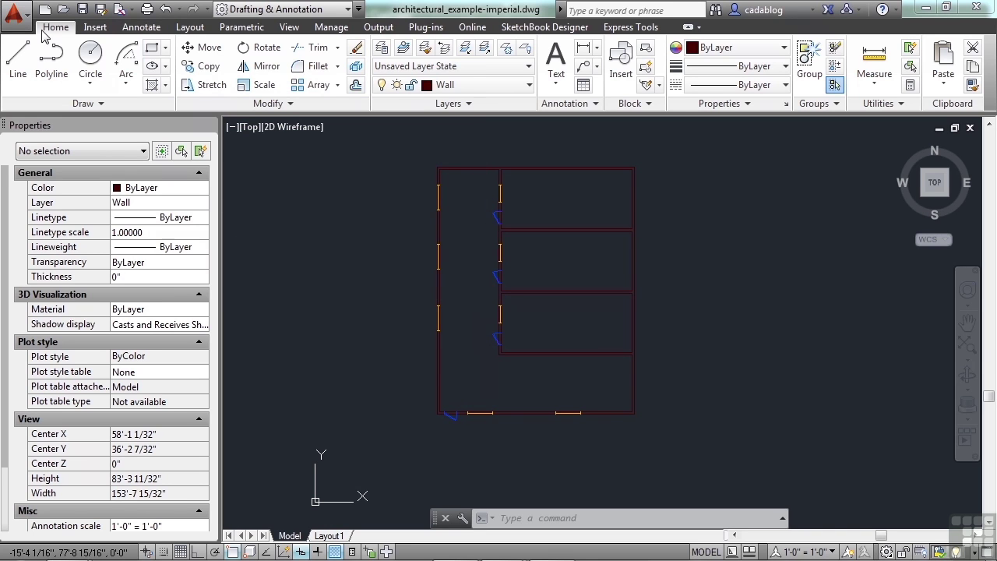
{"action": "left_click", "coordinate": [447, 107]}
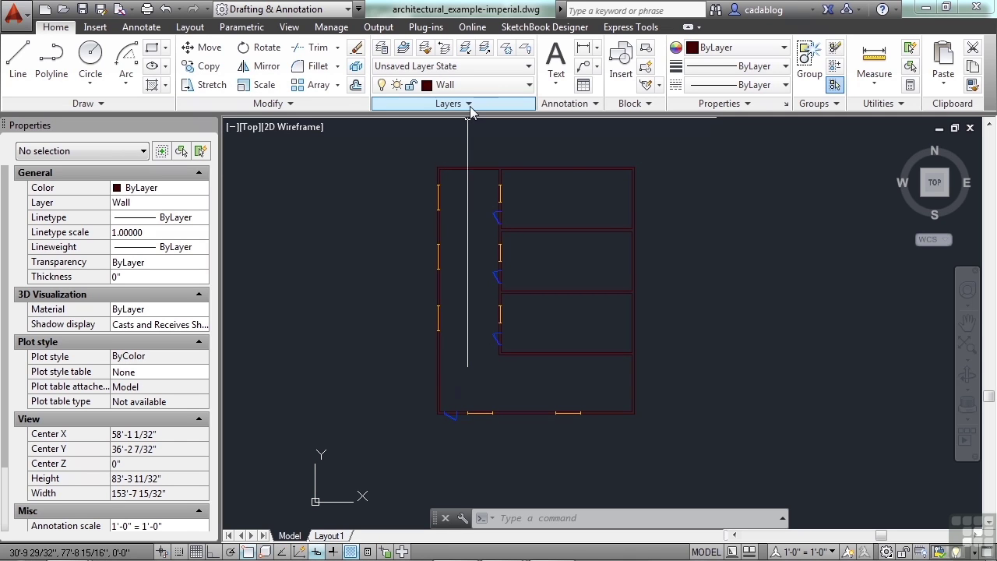
{"action": "left_click", "coordinate": [470, 105]}
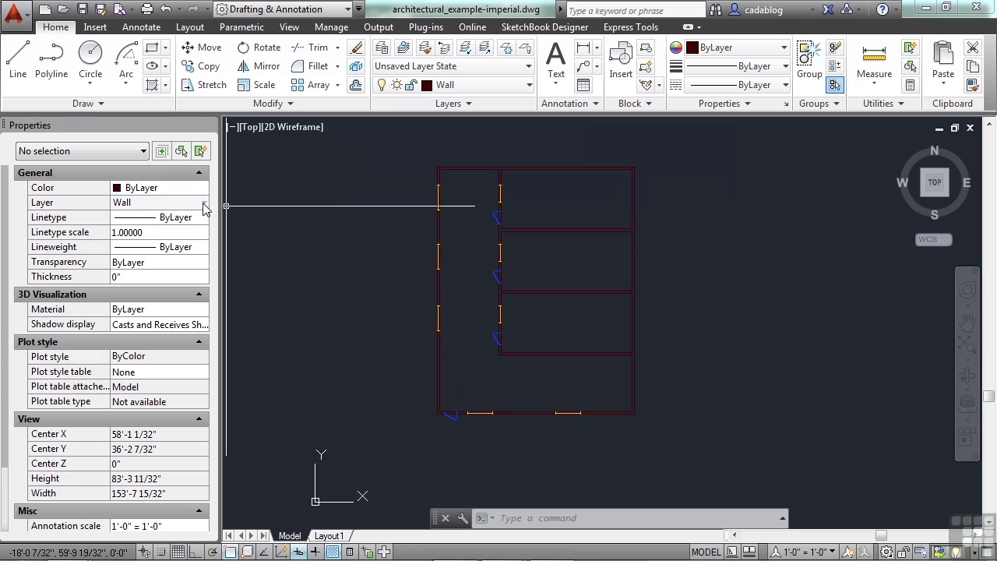
{"action": "left_click", "coordinate": [204, 205]}
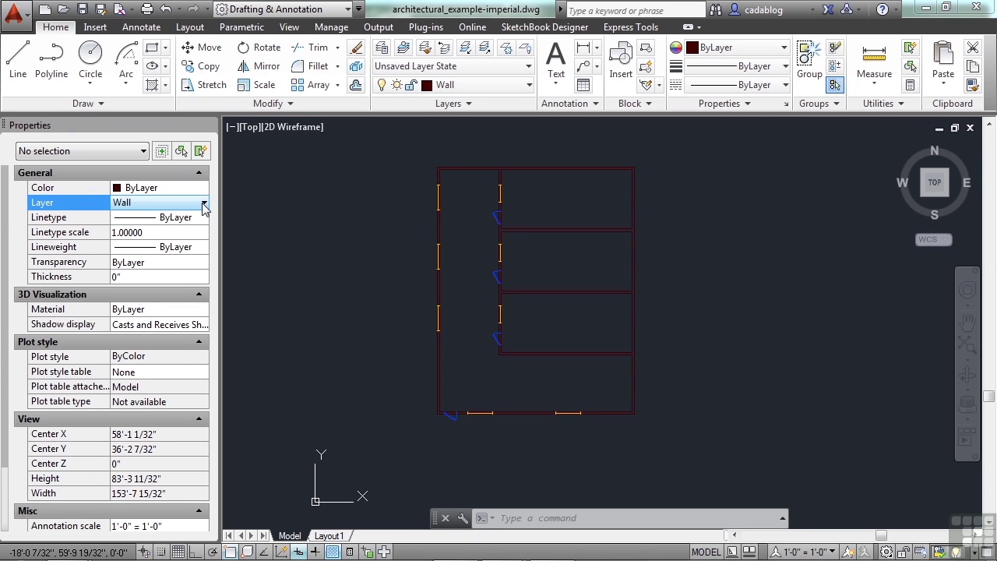
{"action": "left_click", "coordinate": [204, 206]}
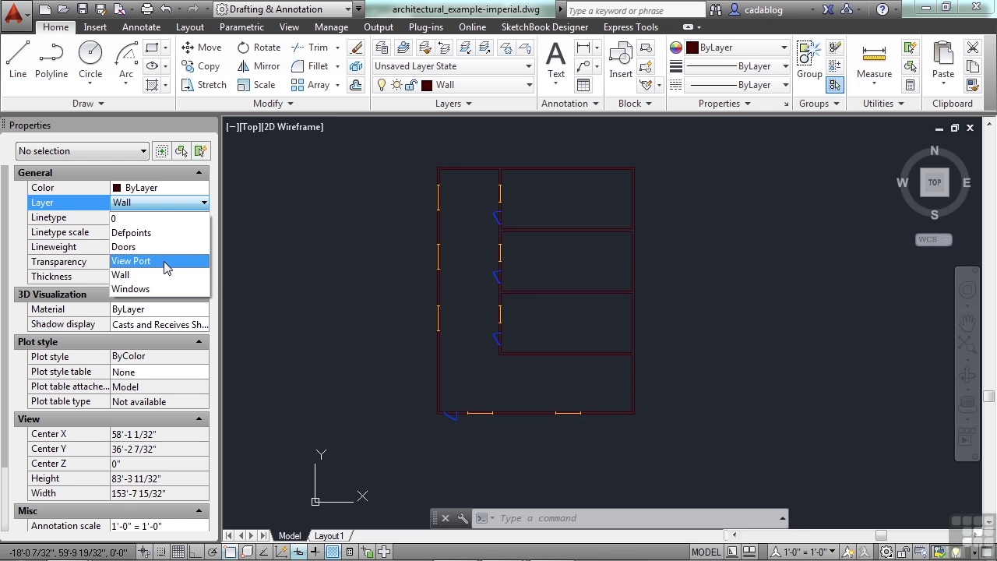
{"action": "left_click", "coordinate": [357, 297]}
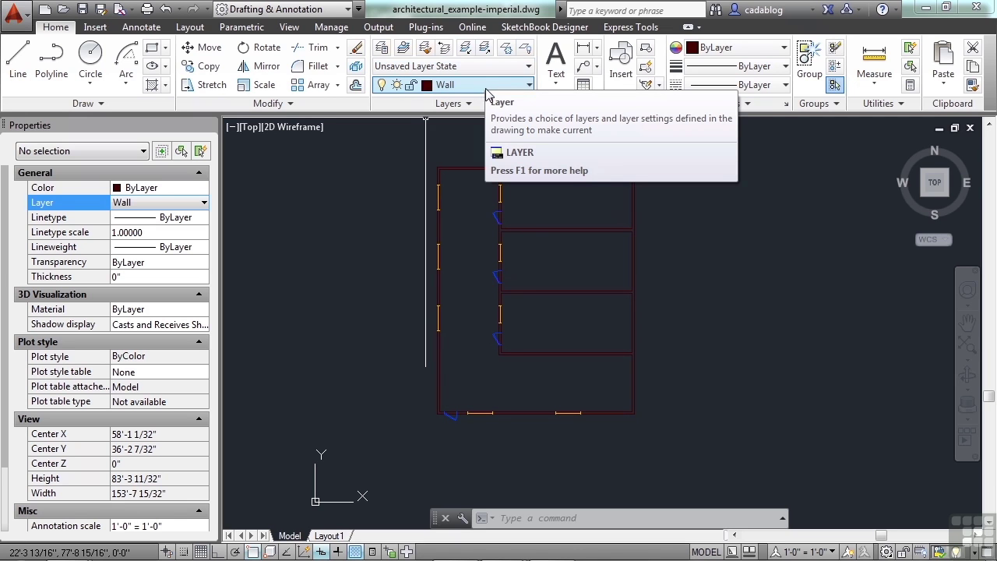
Make Windows the current layer and draw a vertical line right of the plan.
{"action": "left_click", "coordinate": [528, 86]}
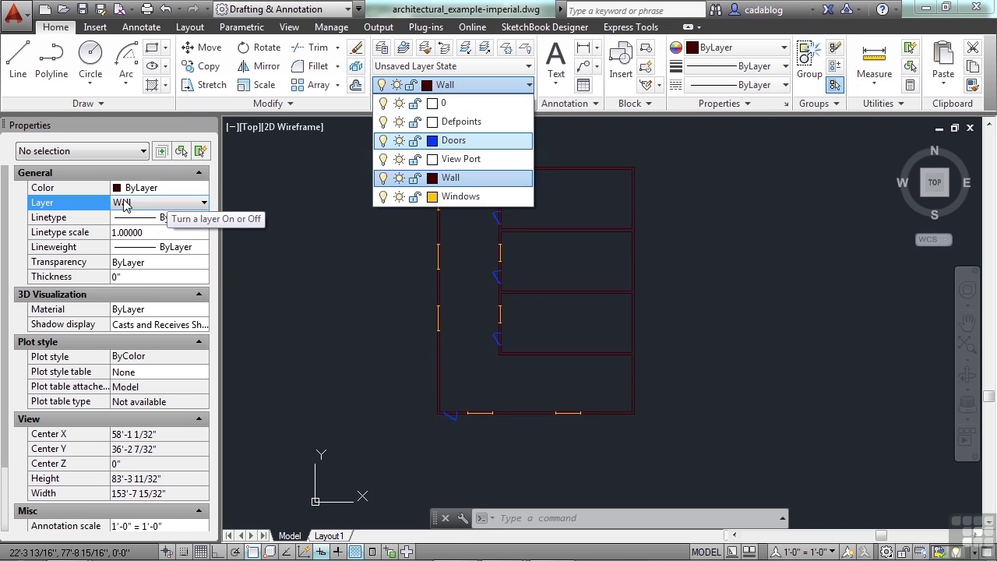
{"action": "left_click", "coordinate": [471, 197]}
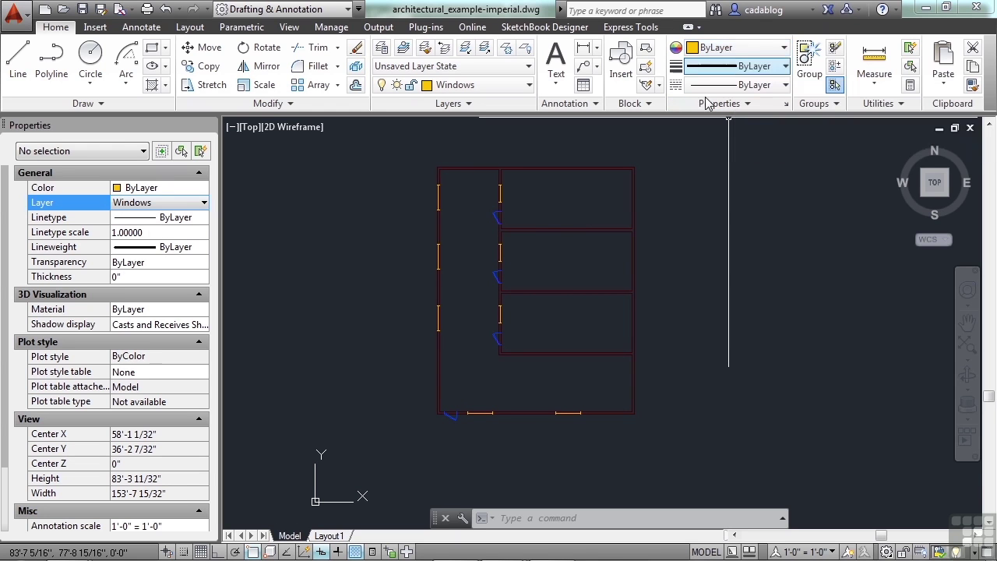
{"action": "type", "text": "l"}
{"action": "key", "text": "Return"}
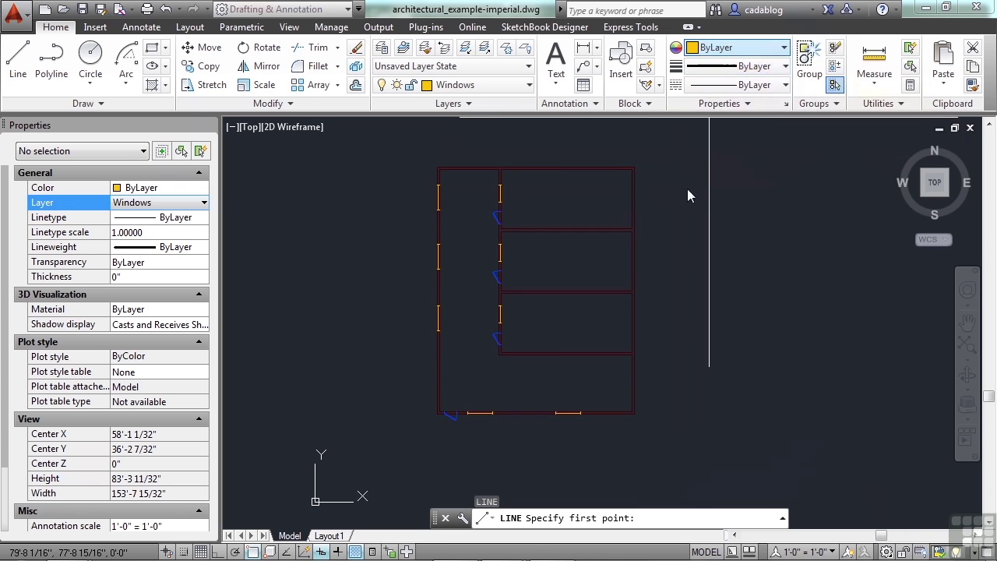
{"action": "left_click", "coordinate": [699, 284]}
{"action": "left_click", "coordinate": [698, 210]}
{"action": "key", "text": "Return"}
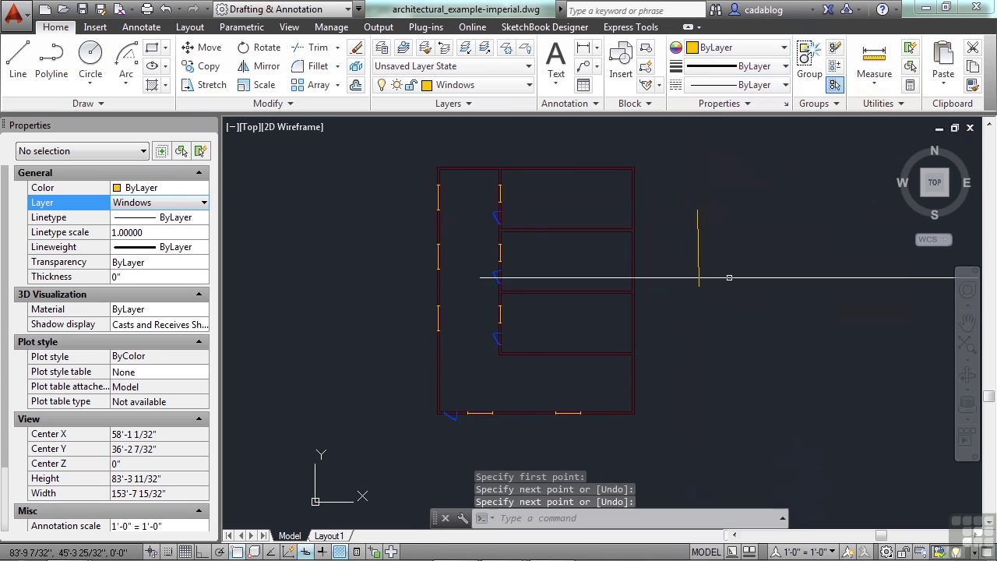
Make Wall the current layer and draw a second vertical line beside the first.
{"action": "left_click", "coordinate": [528, 85]}
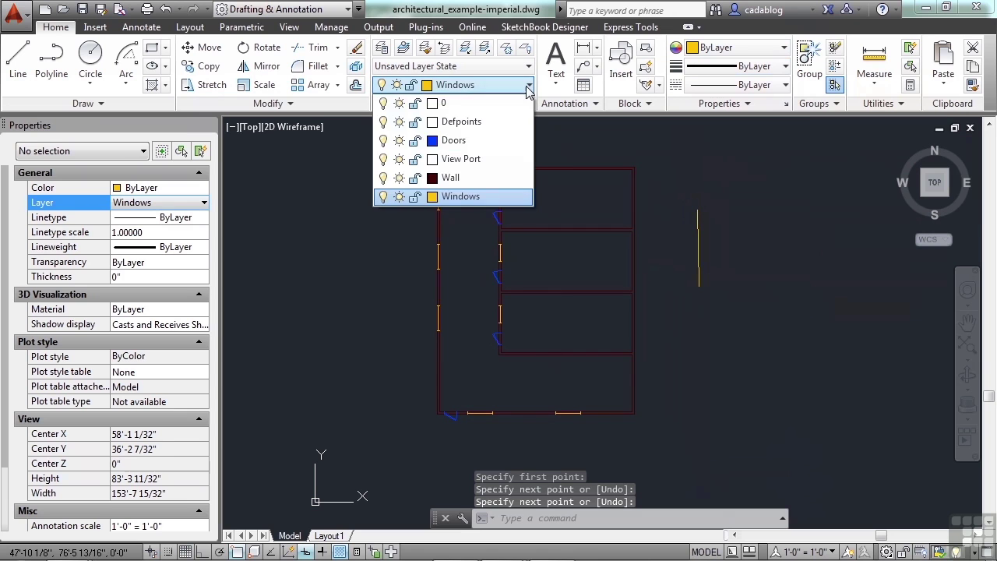
{"action": "left_click", "coordinate": [456, 178]}
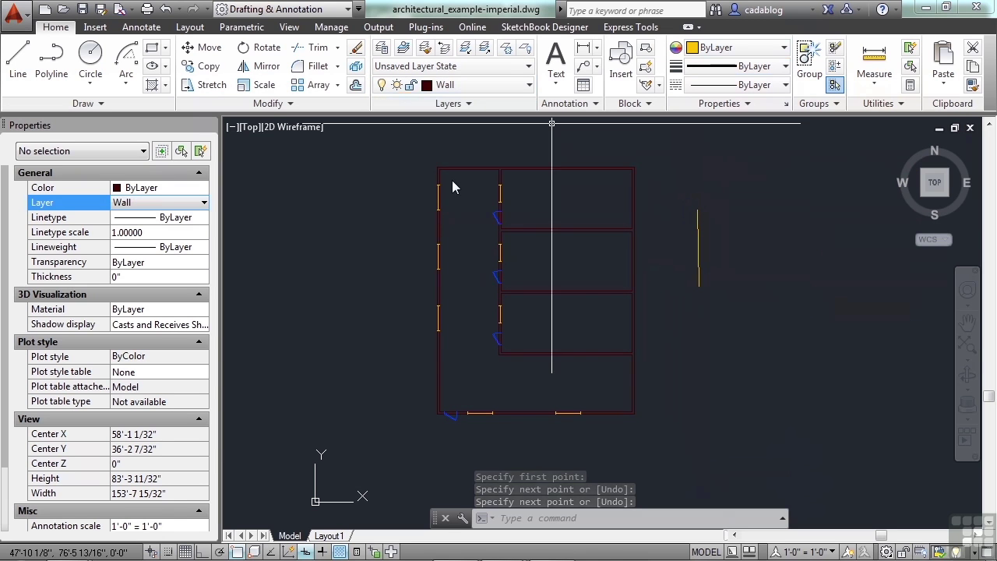
{"action": "type", "text": "l"}
{"action": "key", "text": "Return"}
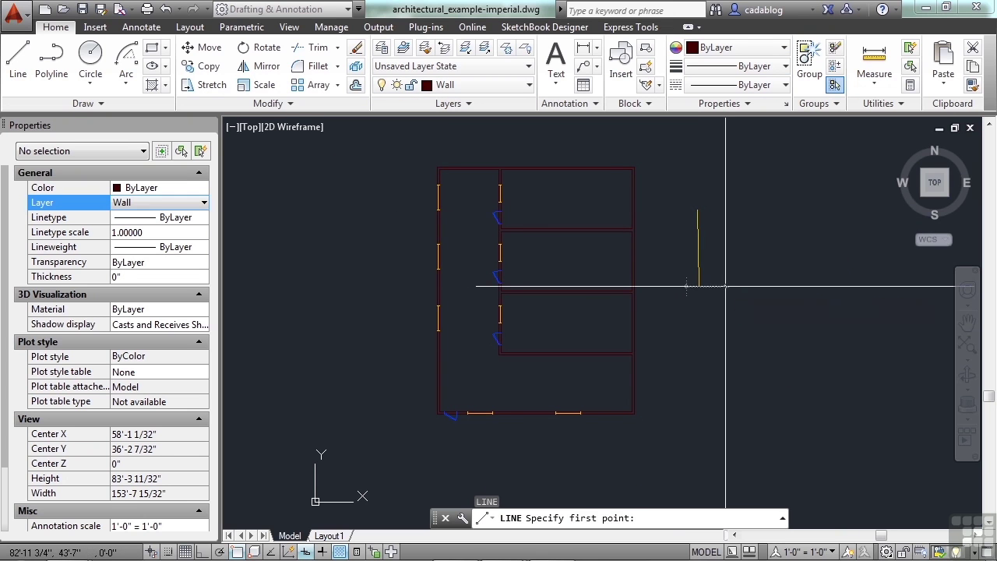
{"action": "left_click", "coordinate": [726, 286]}
{"action": "left_click", "coordinate": [726, 212]}
{"action": "key", "text": "Return"}
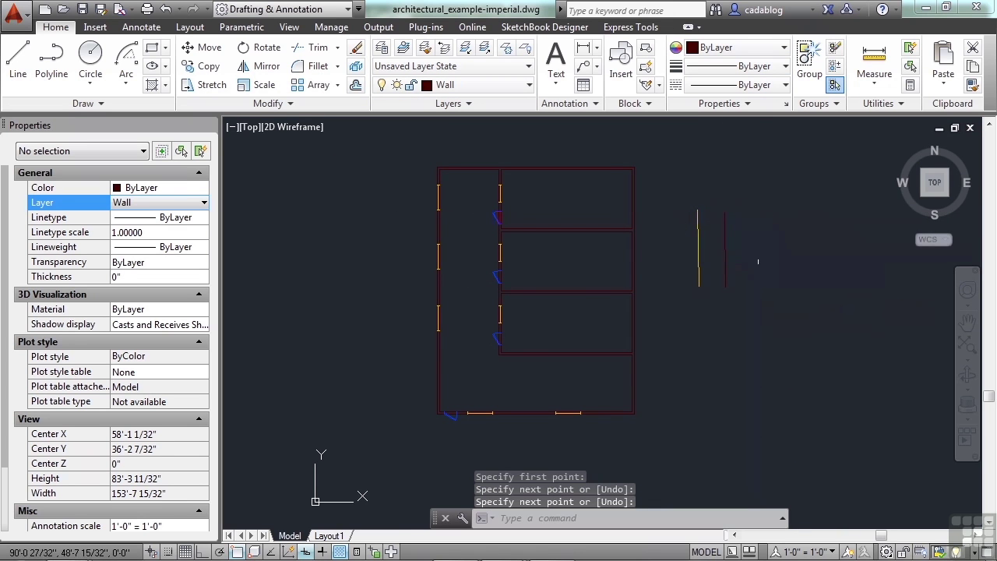
Zoom in and select the yellow Windows-layer line.
{"action": "scroll", "coordinate": [724, 240], "scroll_direction": "up", "scroll_amount": 2}
{"action": "scroll", "coordinate": [724, 240], "scroll_direction": "up", "scroll_amount": 2}
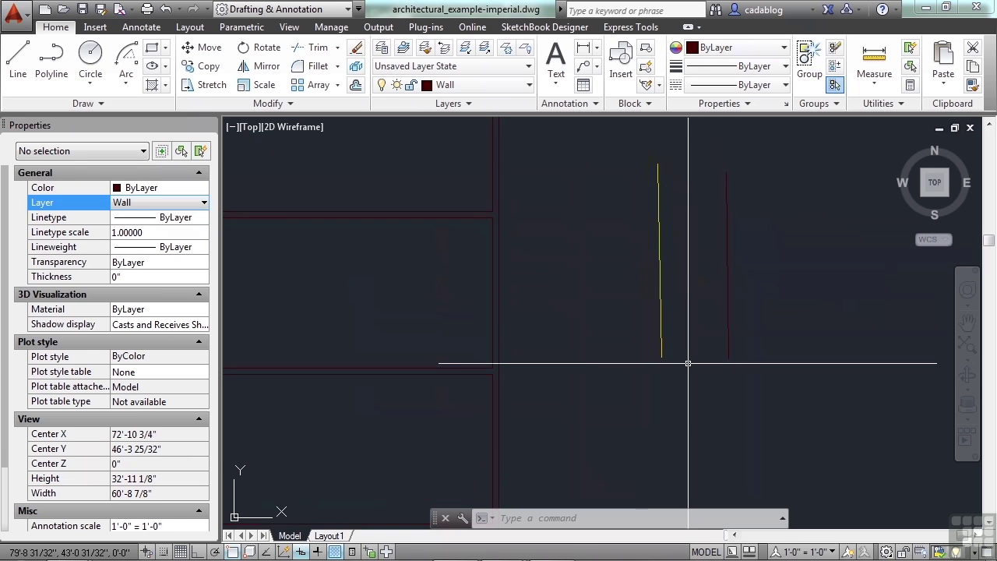
{"action": "left_click", "coordinate": [679, 296]}
{"action": "left_click", "coordinate": [620, 312]}
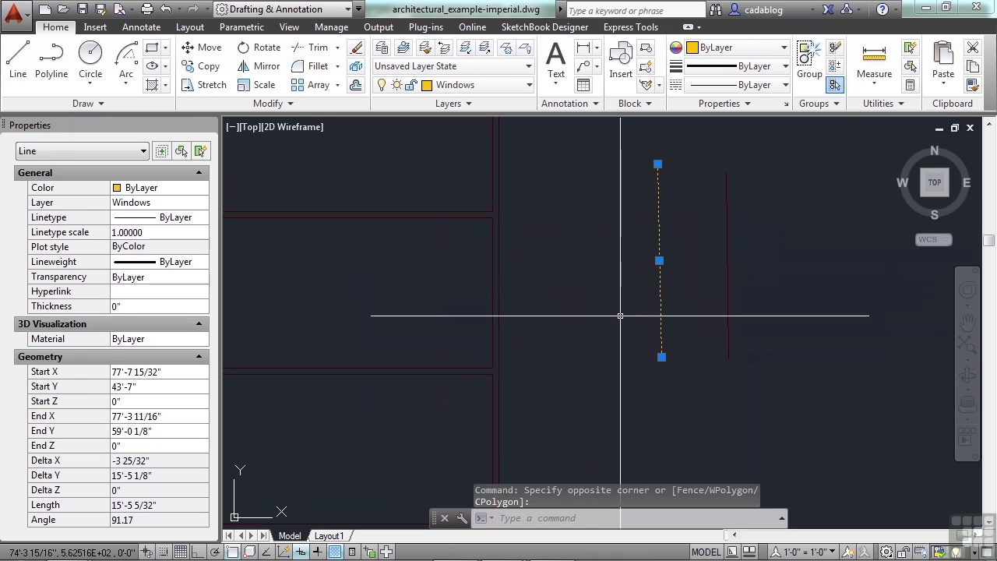
Set the selected line's colour to Red in Properties, then reselect it to verify.
{"action": "left_click", "coordinate": [179, 193]}
{"action": "left_click", "coordinate": [185, 193]}
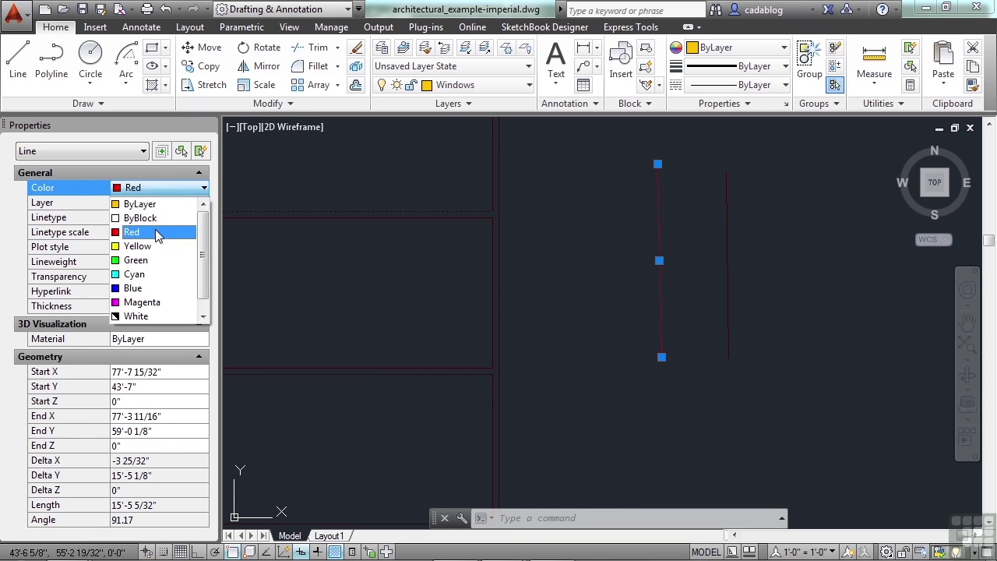
{"action": "left_click", "coordinate": [133, 233]}
{"action": "key", "text": "Escape"}
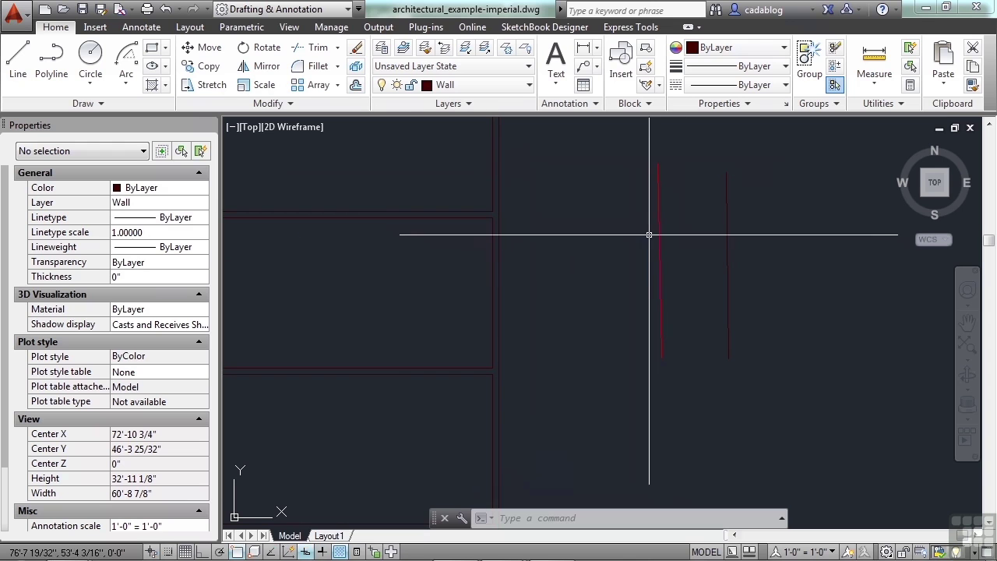
{"action": "scroll", "coordinate": [690, 248], "scroll_direction": "down", "scroll_amount": 2}
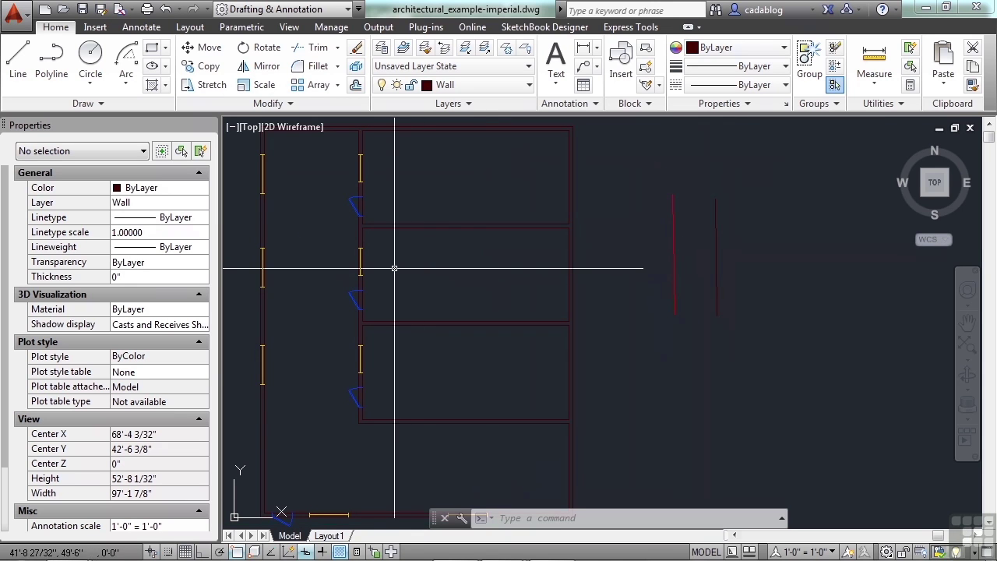
{"action": "left_click", "coordinate": [682, 255]}
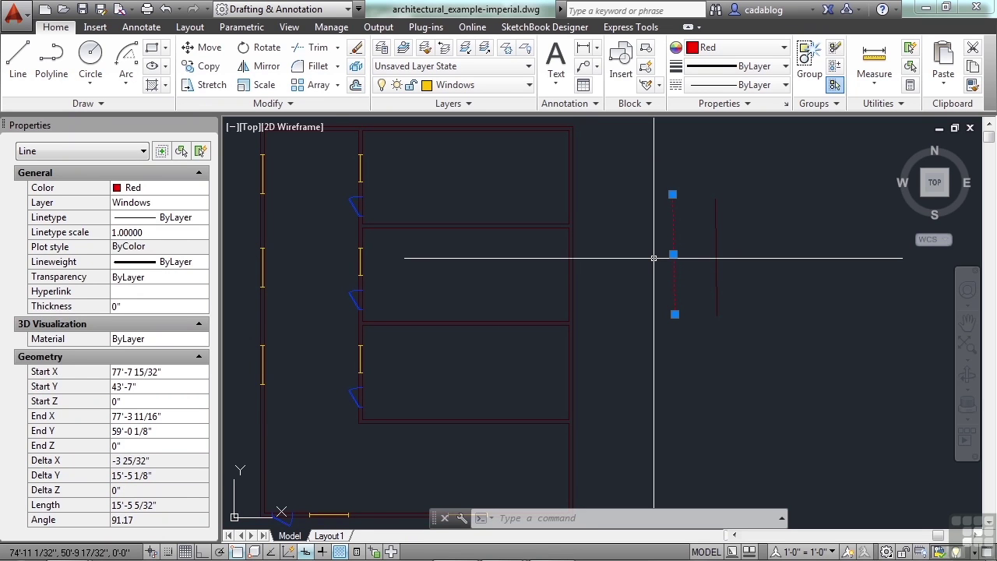
{"action": "key", "text": "Escape"}
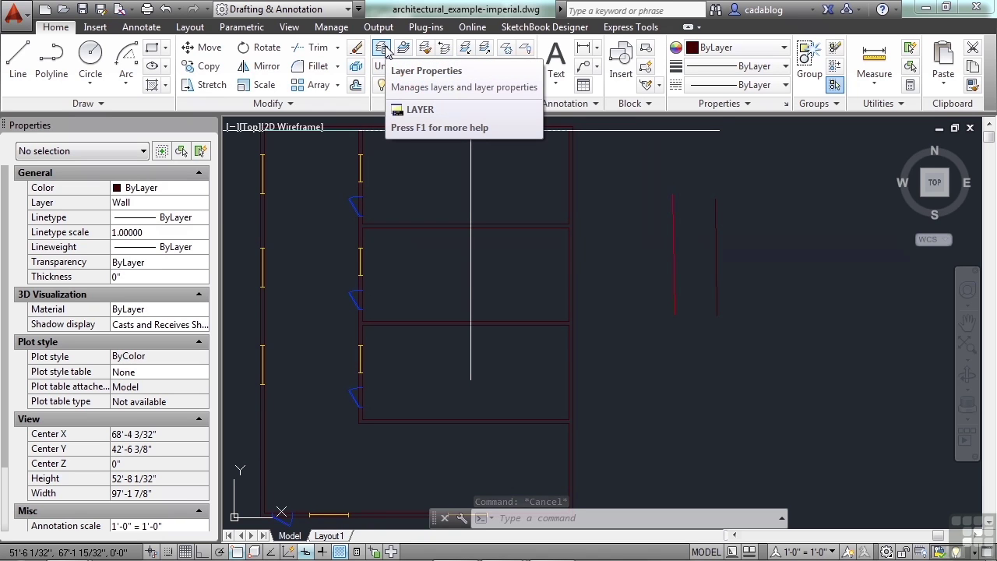
Open the Layer Properties Manager, close the Properties palette, and float the manager over the drawing.
{"action": "left_click", "coordinate": [383, 49]}
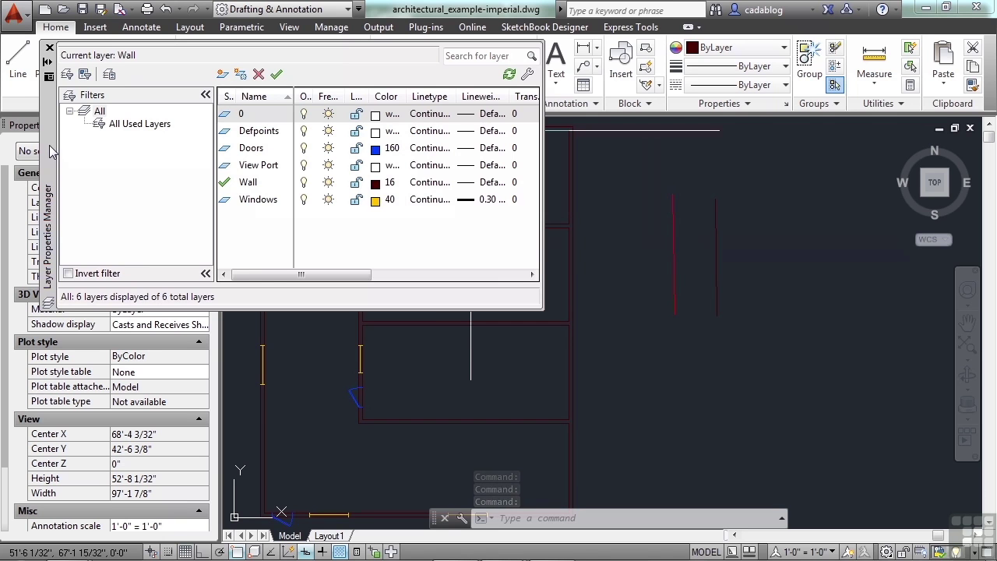
{"action": "mouse_move", "coordinate": [49, 151]}
{"action": "left_mouse_down"}
{"action": "mouse_move", "coordinate": [51, 173]}
{"action": "mouse_move", "coordinate": [236, 214]}
{"action": "left_mouse_up"}
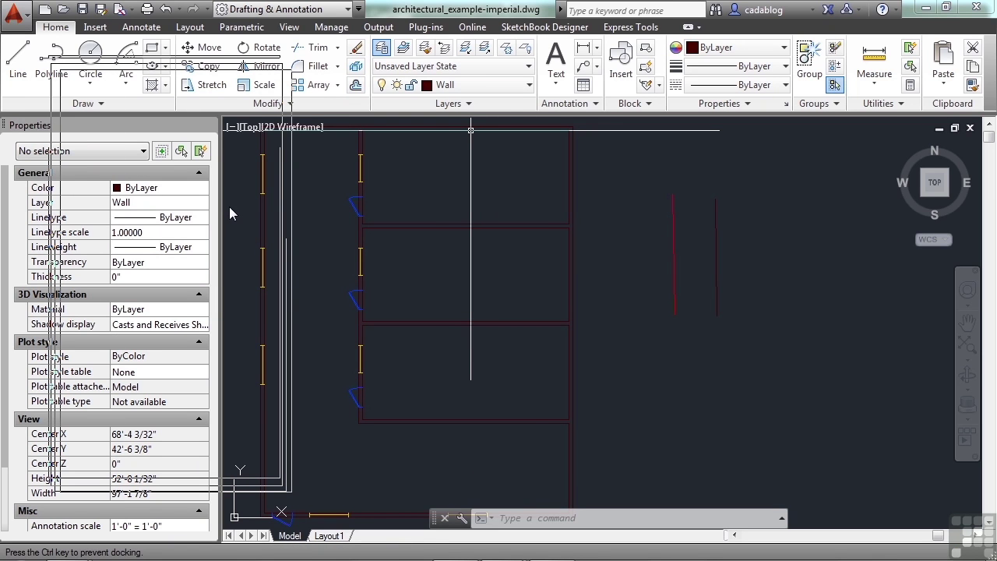
{"action": "left_click_drag", "start_coordinate": [234, 209], "coordinate": [236, 209]}
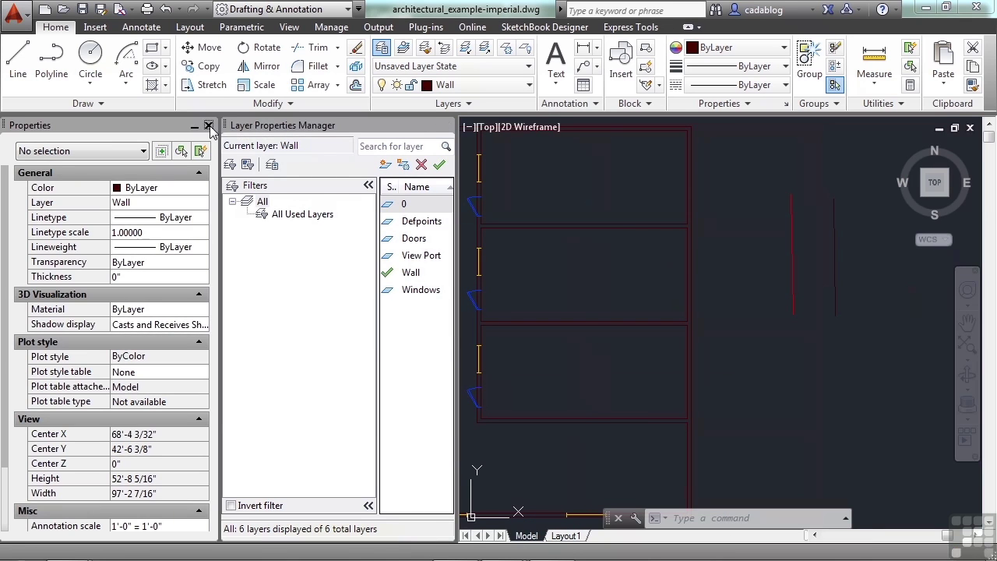
{"action": "left_click", "coordinate": [209, 125]}
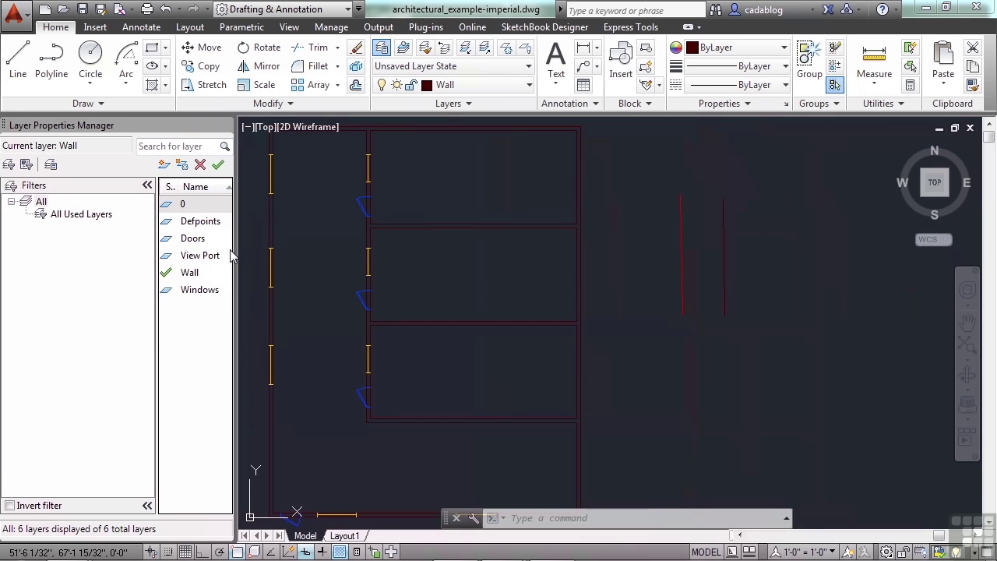
{"action": "left_click_drag", "start_coordinate": [236, 249], "coordinate": [290, 250]}
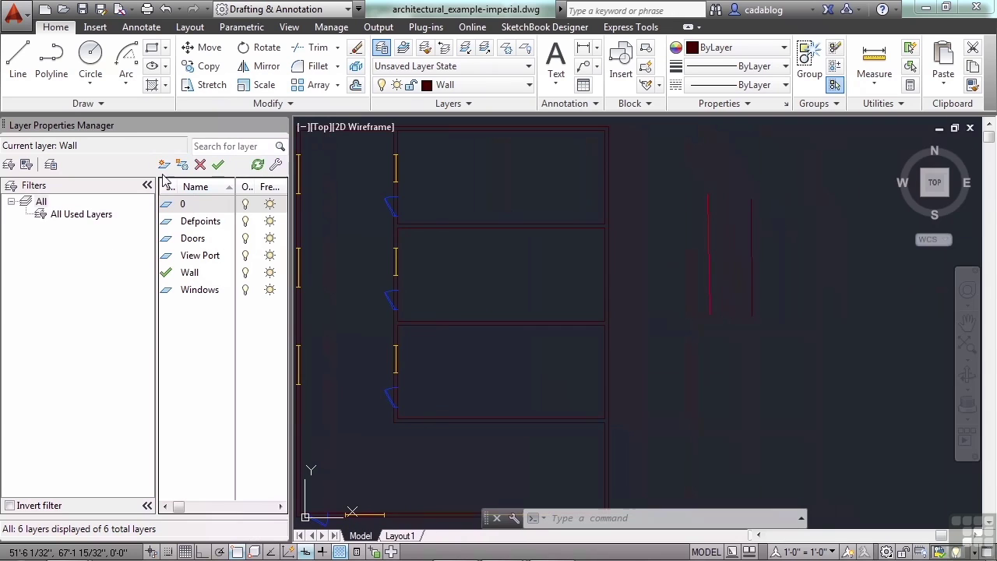
{"action": "mouse_move", "coordinate": [131, 125]}
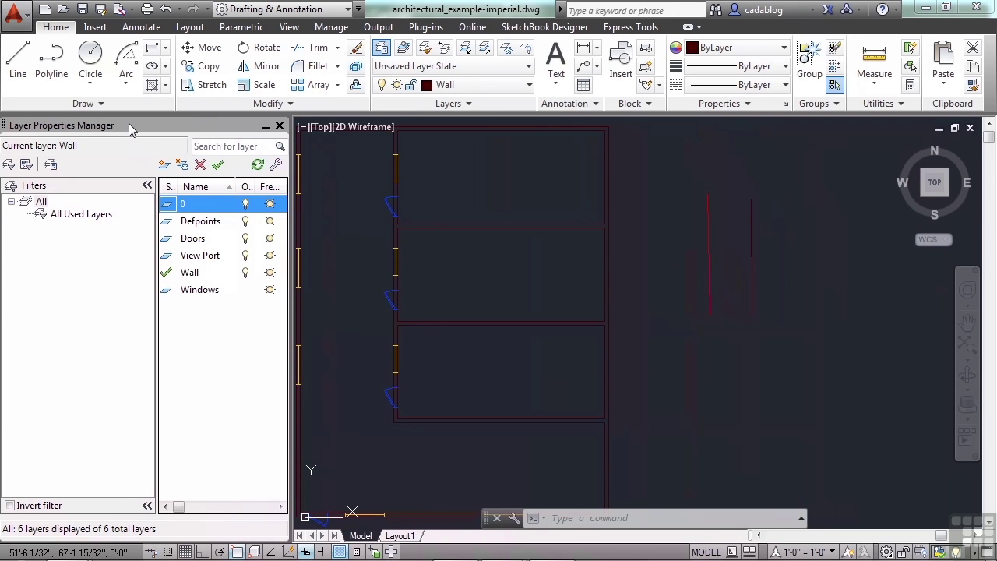
{"action": "left_click_drag", "start_coordinate": [128, 125], "coordinate": [312, 202]}
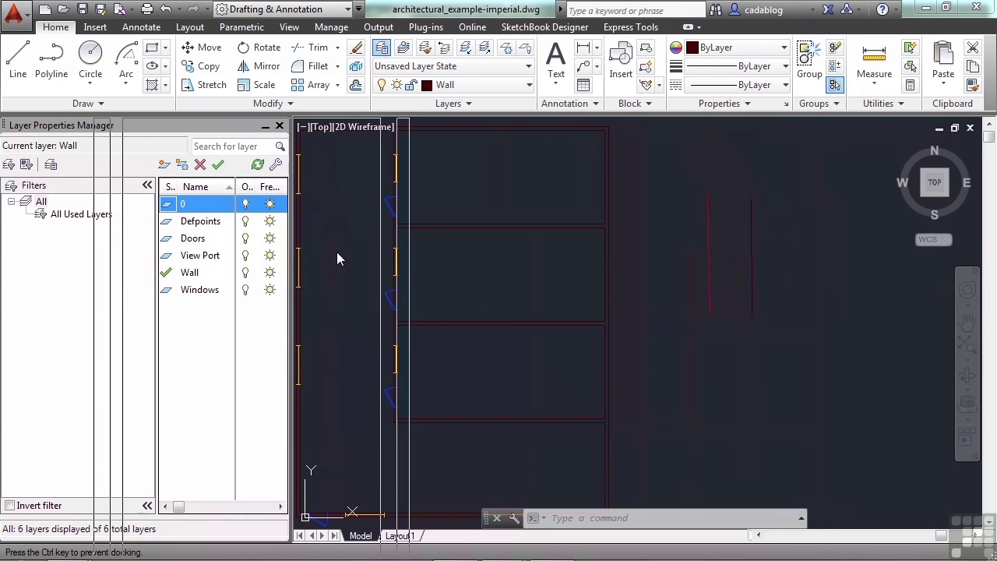
{"action": "left_click_drag", "start_coordinate": [336, 259], "coordinate": [330, 109]}
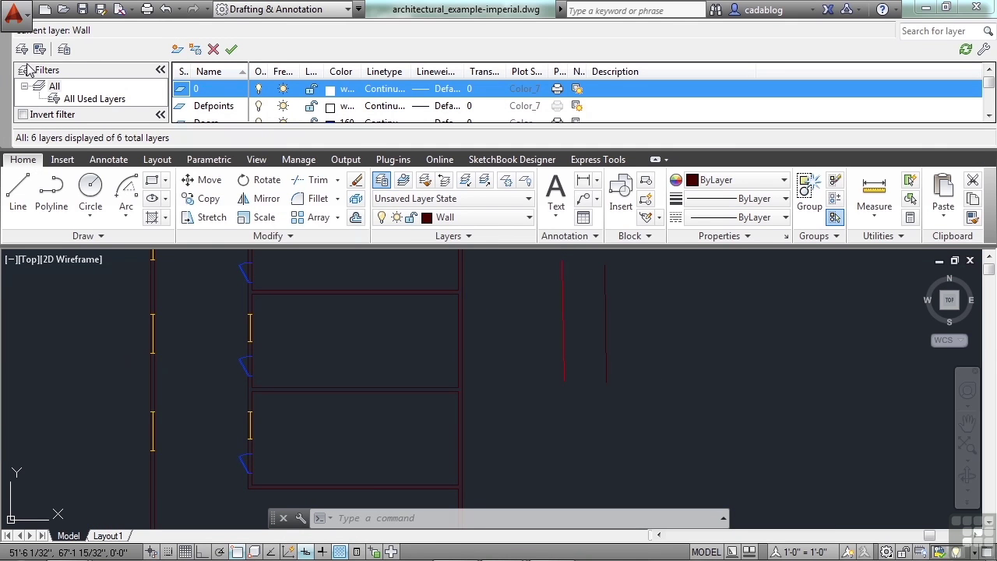
{"action": "left_click_drag", "start_coordinate": [4, 59], "coordinate": [130, 306]}
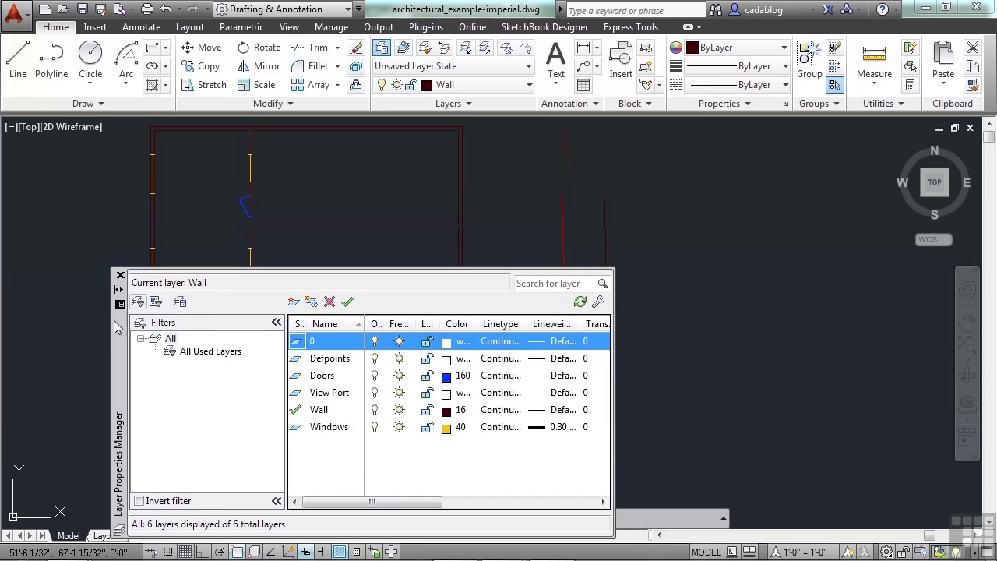
{"action": "left_click_drag", "start_coordinate": [130, 307], "coordinate": [116, 259]}
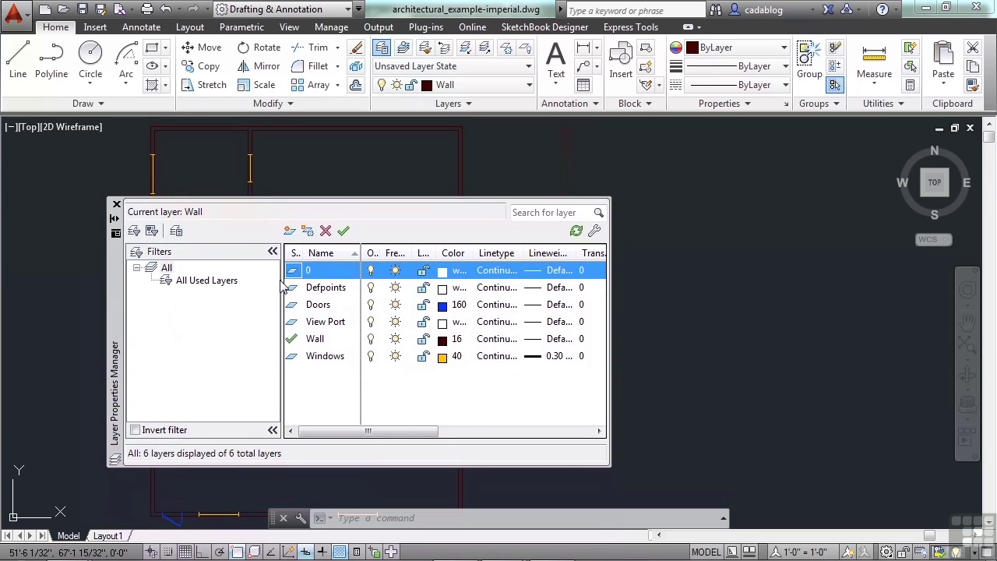
Widen the layer manager and its On and Freeze columns, then close it.
{"action": "mouse_move", "coordinate": [258, 280]}
{"action": "left_mouse_down"}
{"action": "mouse_move", "coordinate": [285, 286]}
{"action": "mouse_move", "coordinate": [248, 286]}
{"action": "left_mouse_up"}
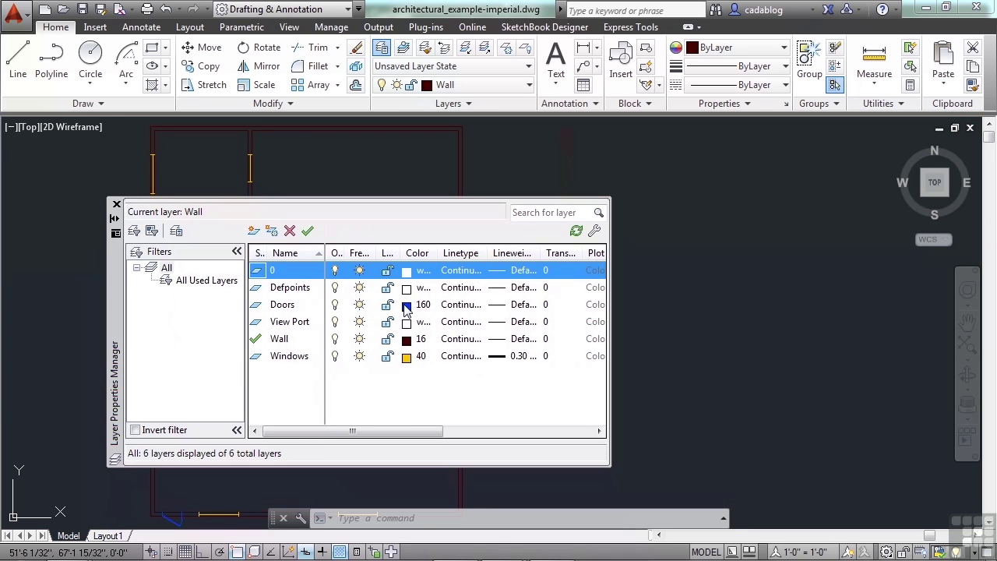
{"action": "left_click_drag", "start_coordinate": [613, 319], "coordinate": [896, 321]}
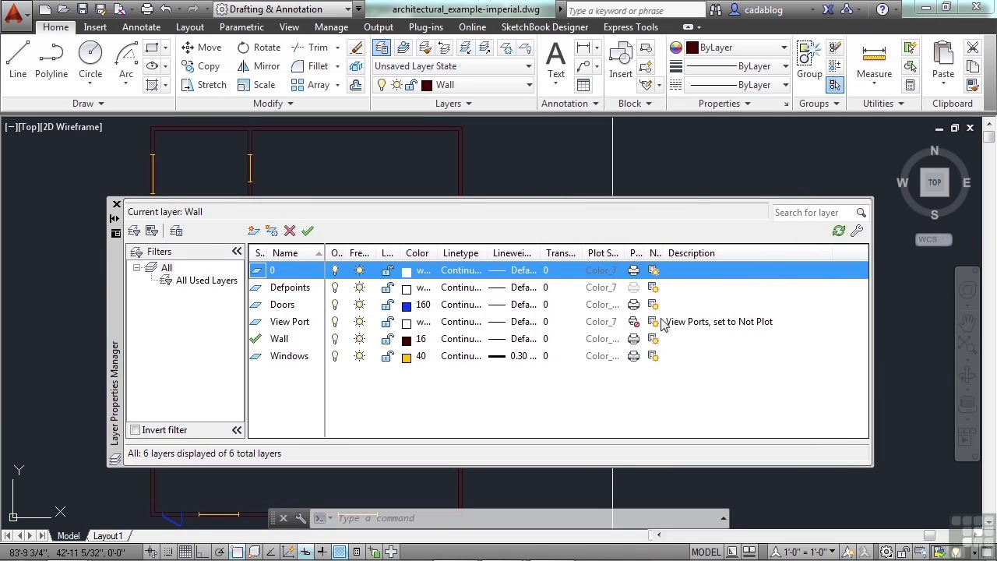
{"action": "double_click", "coordinate": [347, 252]}
{"action": "double_click", "coordinate": [382, 252]}
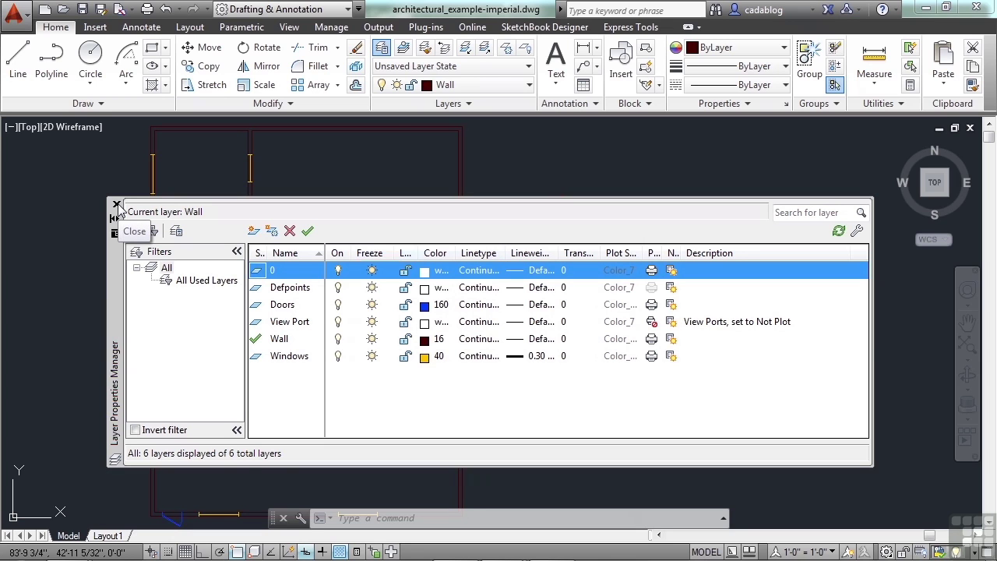
{"action": "left_click", "coordinate": [117, 206]}
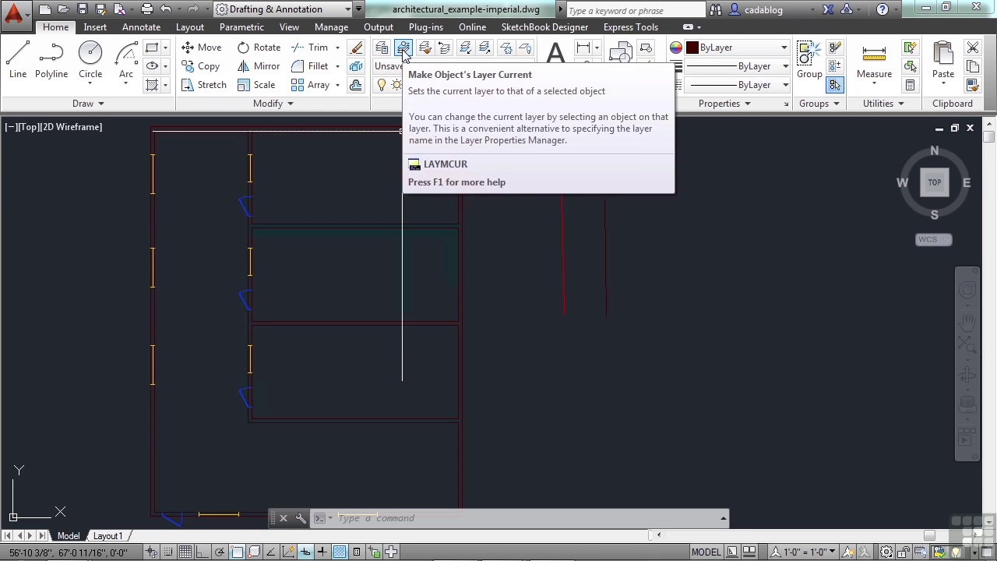
Make the selected door's layer, Doors, current with Make Object's Layer Current.
{"action": "left_click", "coordinate": [246, 209]}
{"action": "scroll", "coordinate": [226, 195], "scroll_direction": "up", "scroll_amount": 3}
{"action": "scroll", "coordinate": [211, 176], "scroll_direction": "up", "scroll_amount": 1}
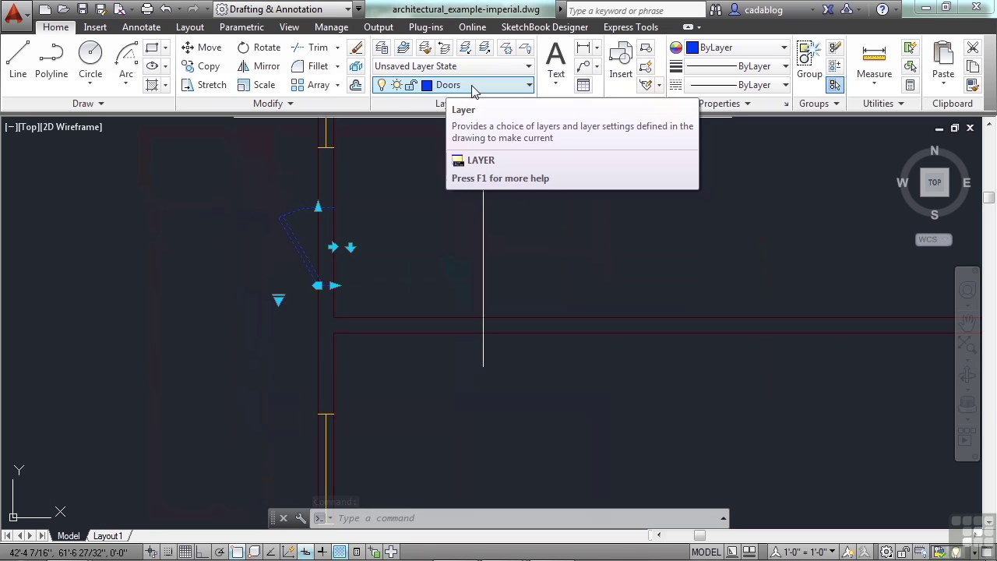
{"action": "left_click", "coordinate": [403, 50]}
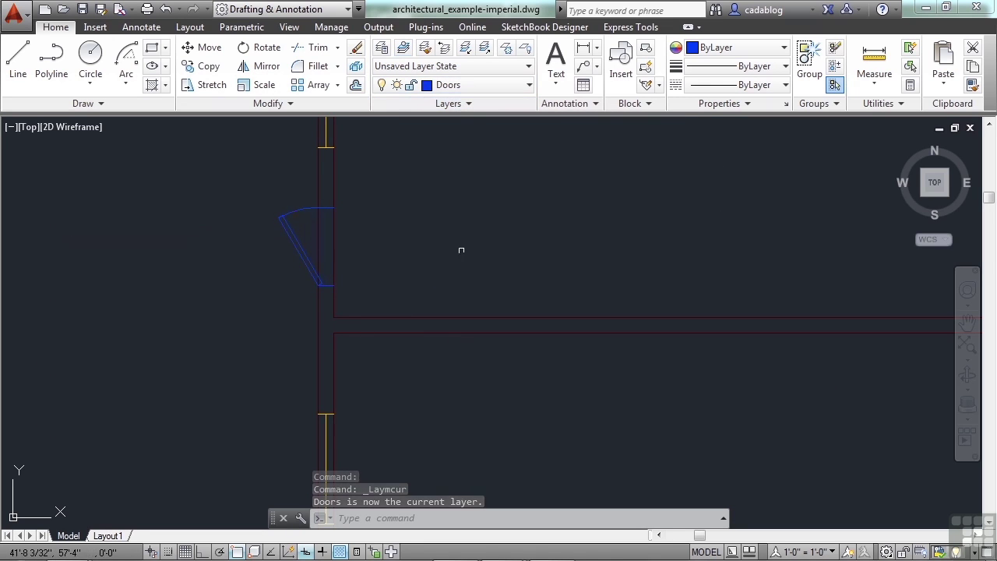
Make Wall current from a picked wall line and confirm it in the layer list.
{"action": "left_click", "coordinate": [455, 317]}
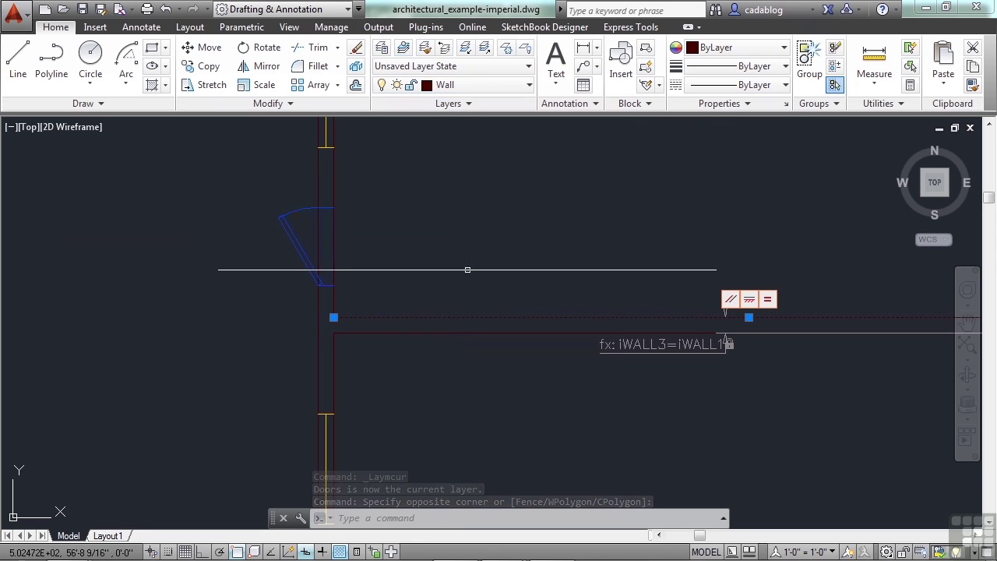
{"action": "left_click", "coordinate": [403, 51]}
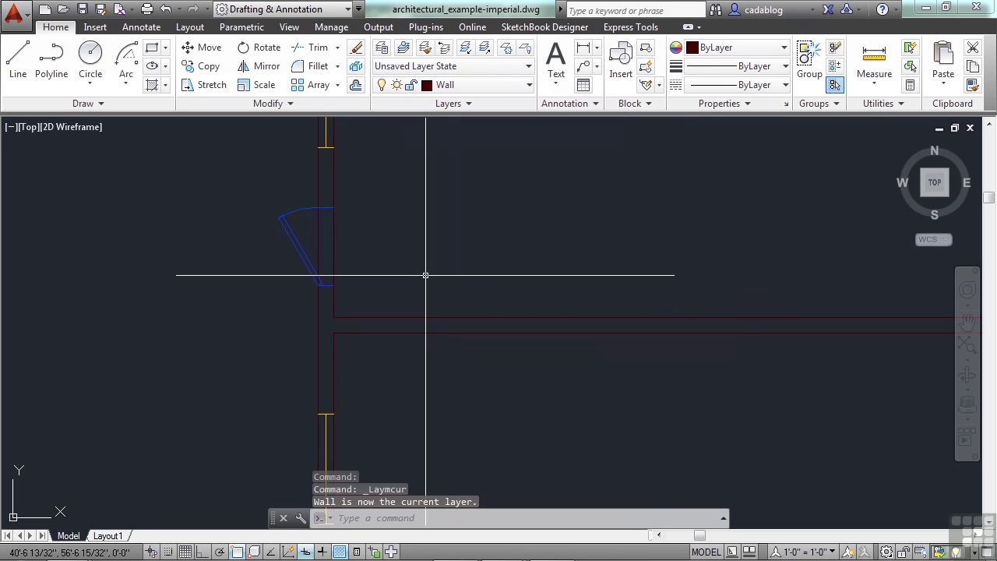
{"action": "scroll", "coordinate": [425, 275], "scroll_direction": "down", "scroll_amount": 2}
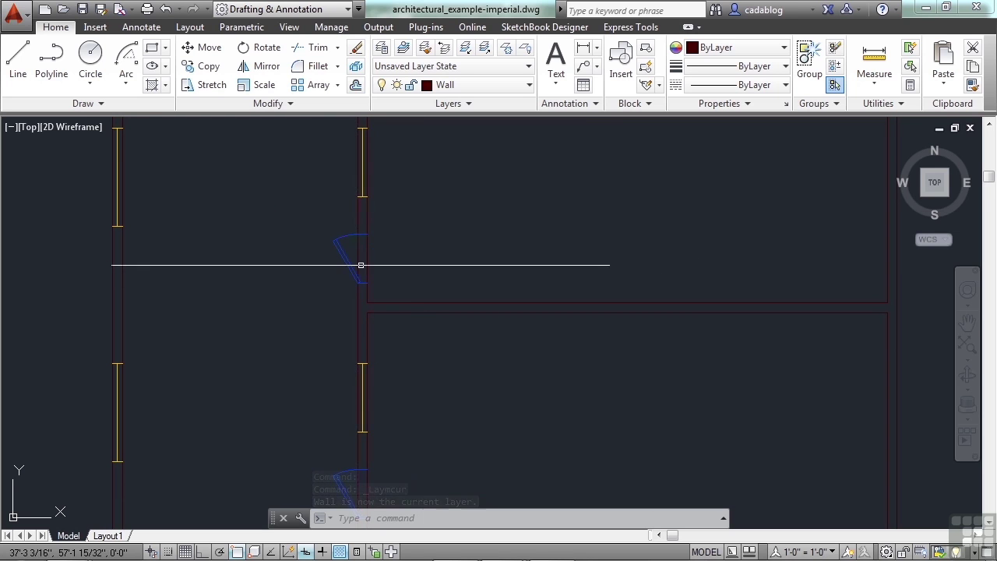
{"action": "left_click", "coordinate": [520, 86]}
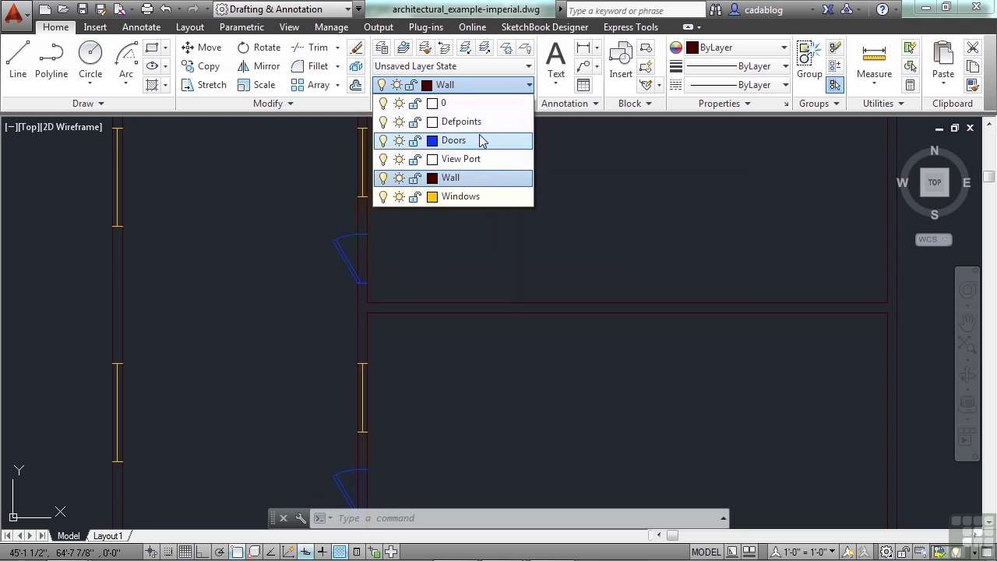
{"action": "left_click", "coordinate": [516, 247]}
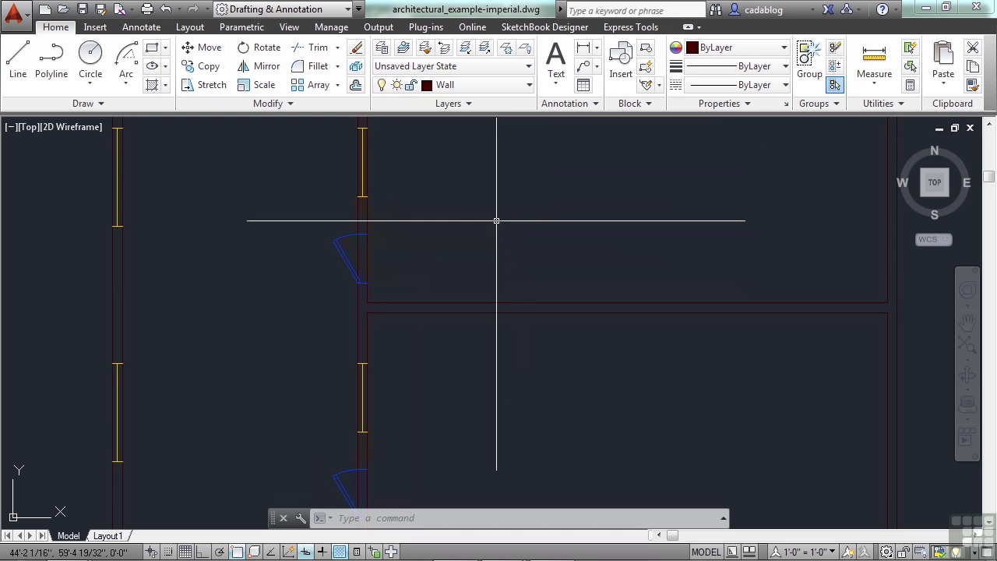
Reselect the door with a crossing window and make Doors current again.
{"action": "left_click", "coordinate": [337, 257]}
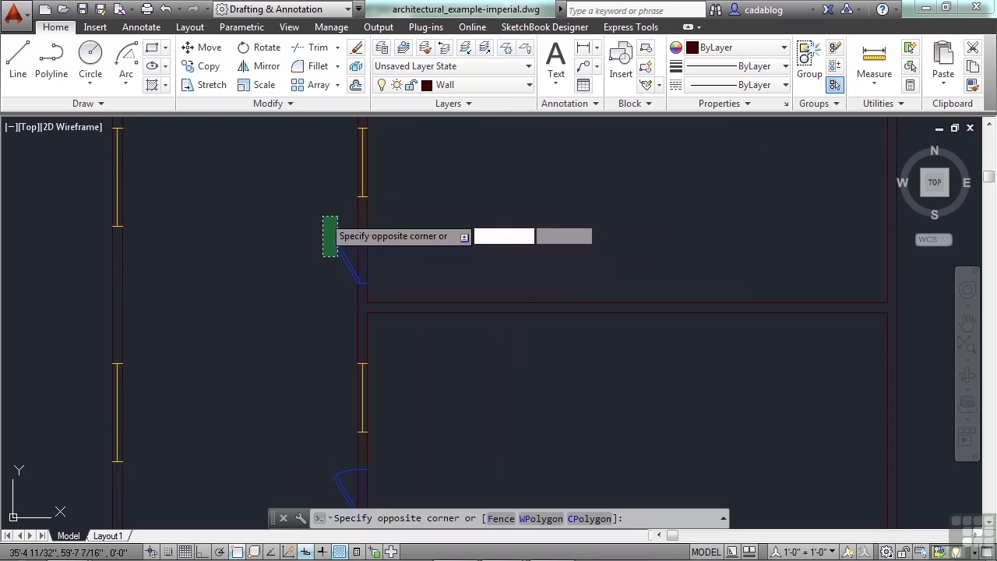
{"action": "left_click", "coordinate": [323, 216]}
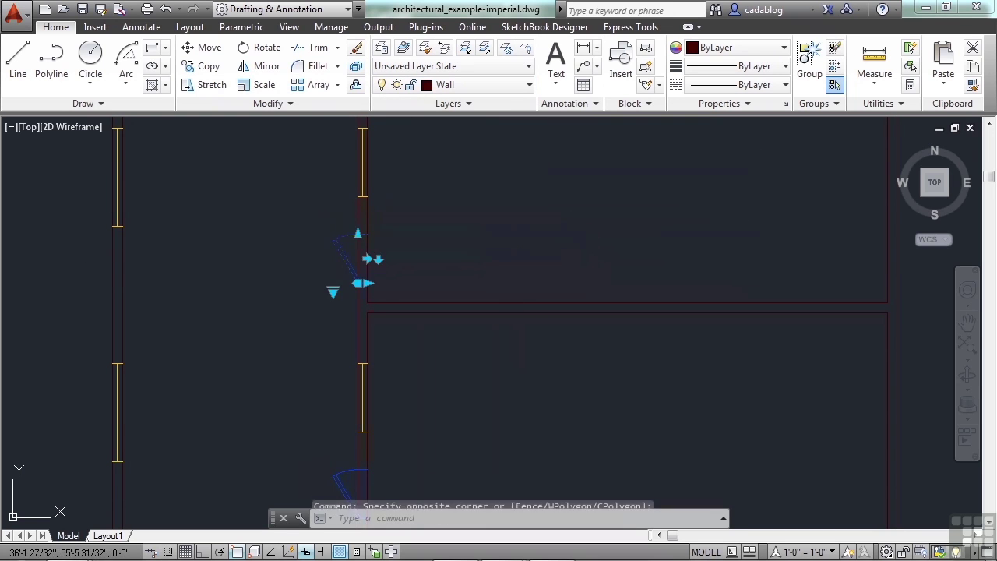
{"action": "left_click", "coordinate": [404, 48]}
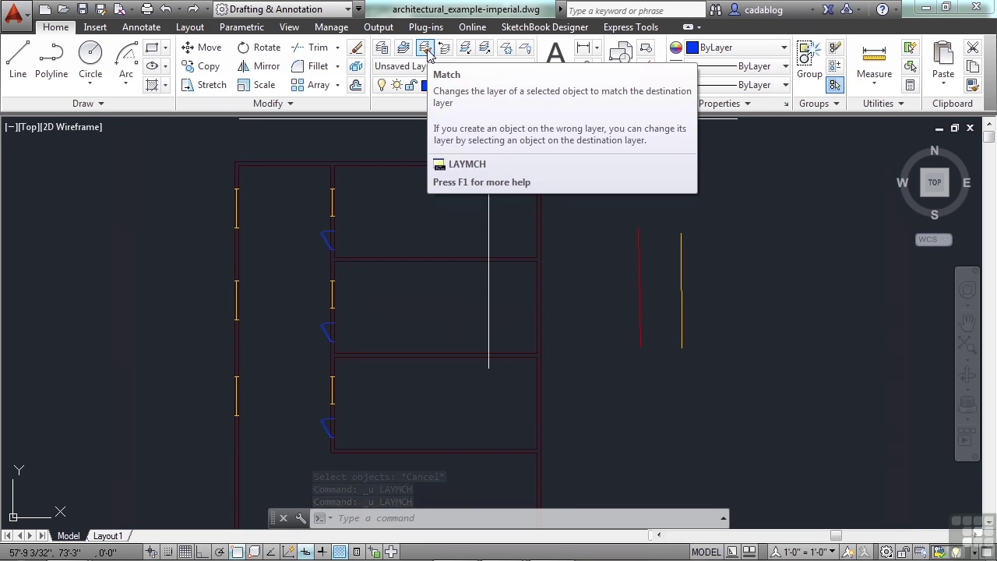
Match seven top-room wall lines to a yellow window line, putting them on Windows.
{"action": "left_click", "coordinate": [425, 49]}
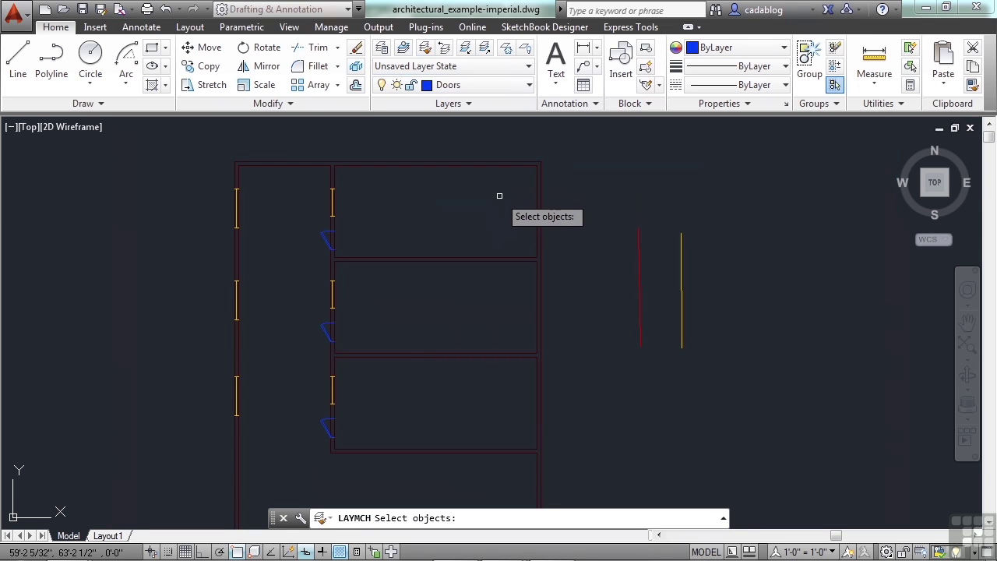
{"action": "left_click", "coordinate": [554, 149]}
{"action": "left_click", "coordinate": [498, 201]}
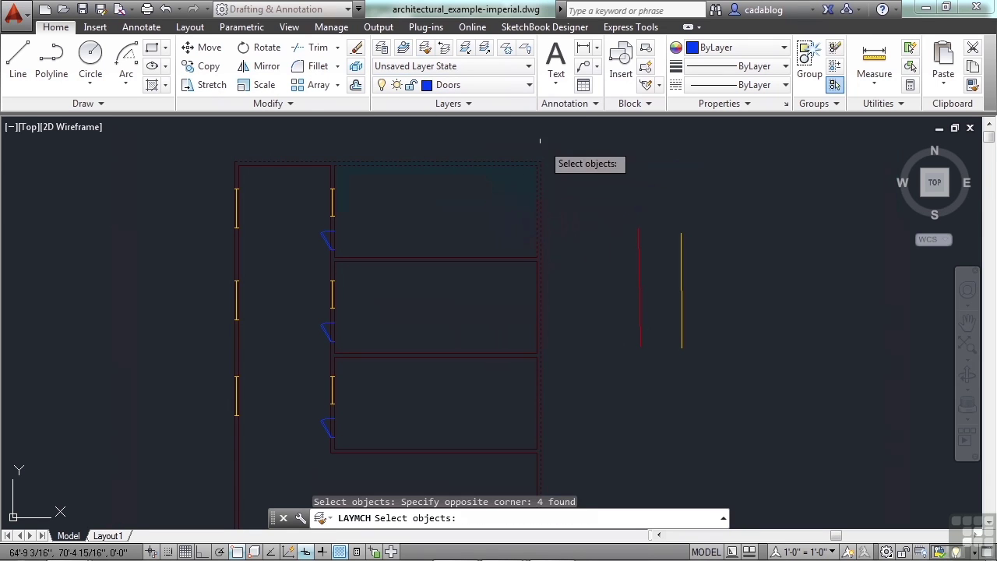
{"action": "left_click", "coordinate": [476, 224]}
{"action": "left_click", "coordinate": [461, 282]}
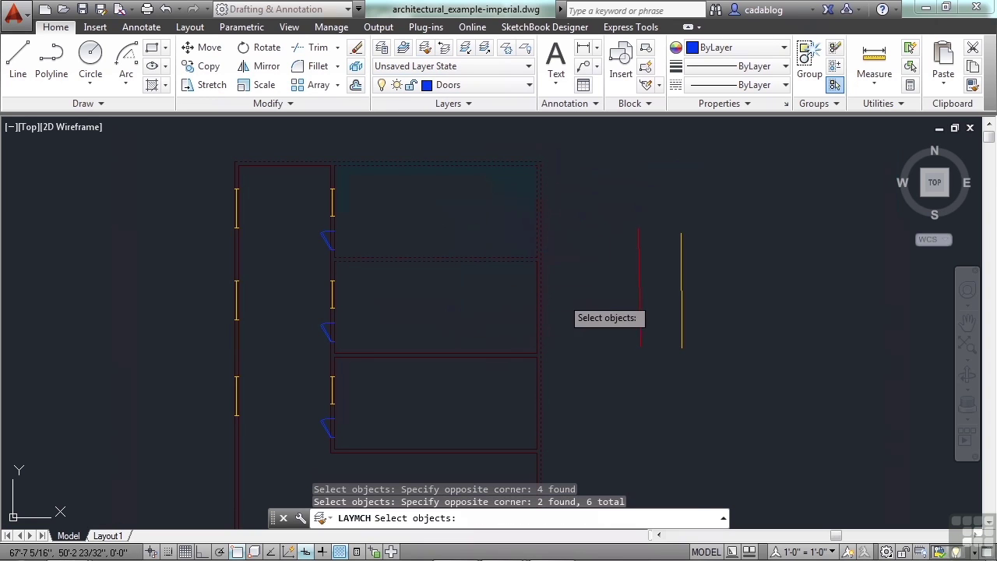
{"action": "left_click", "coordinate": [499, 301]}
{"action": "left_click", "coordinate": [561, 259]}
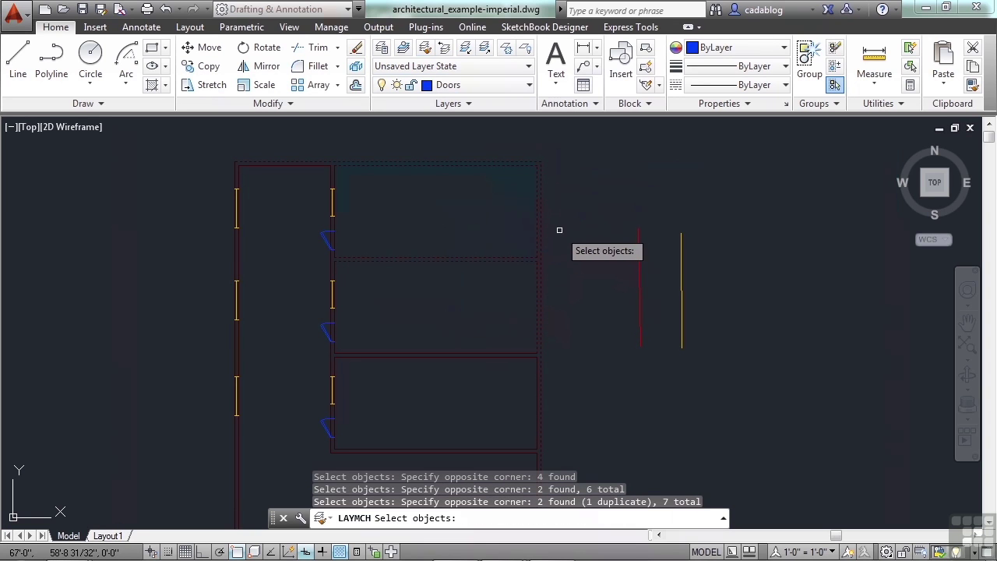
{"action": "key", "text": "Return"}
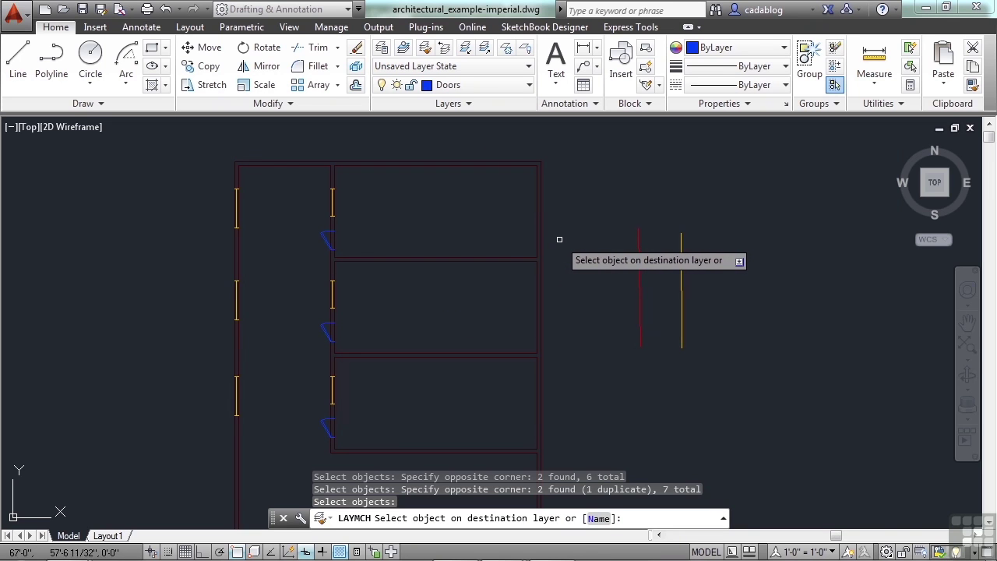
{"action": "left_click", "coordinate": [680, 270]}
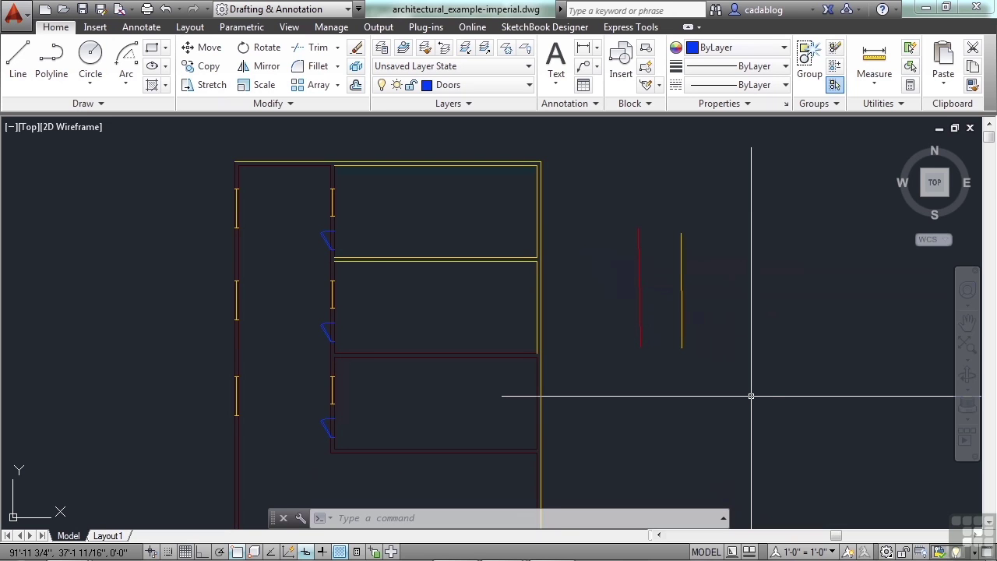
{"action": "left_click", "coordinate": [472, 53]}
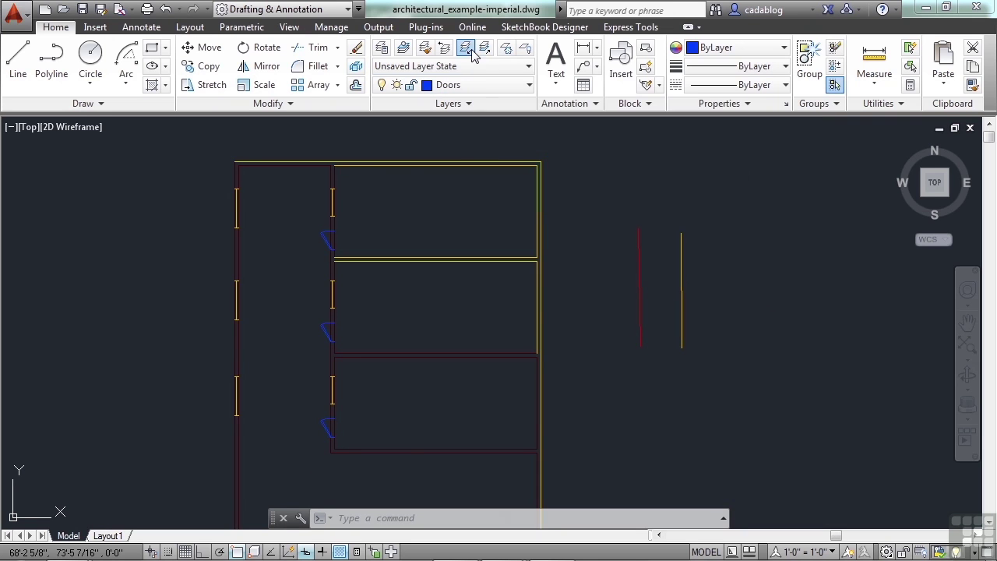
{"action": "left_click", "coordinate": [479, 197]}
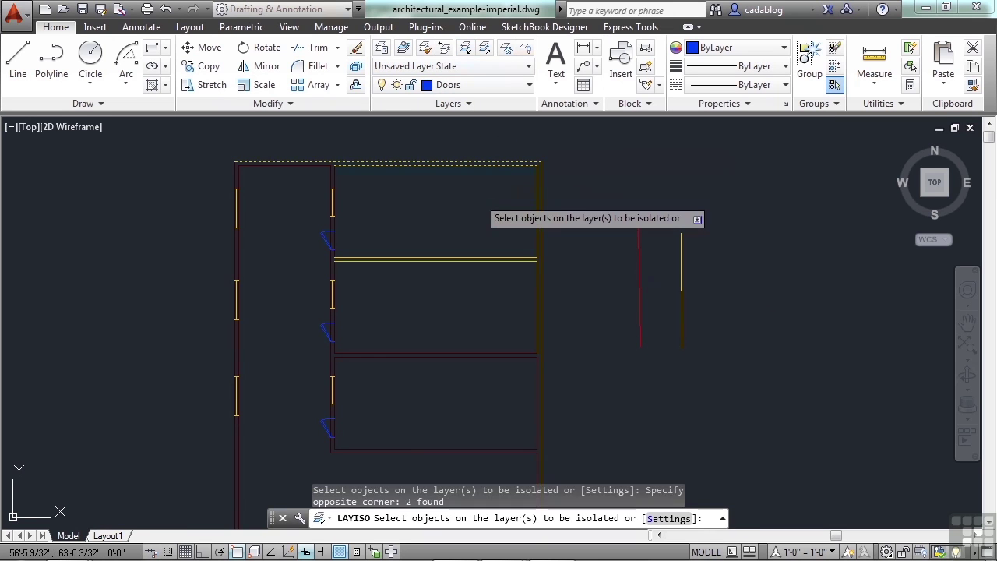
{"action": "key", "text": "Return"}
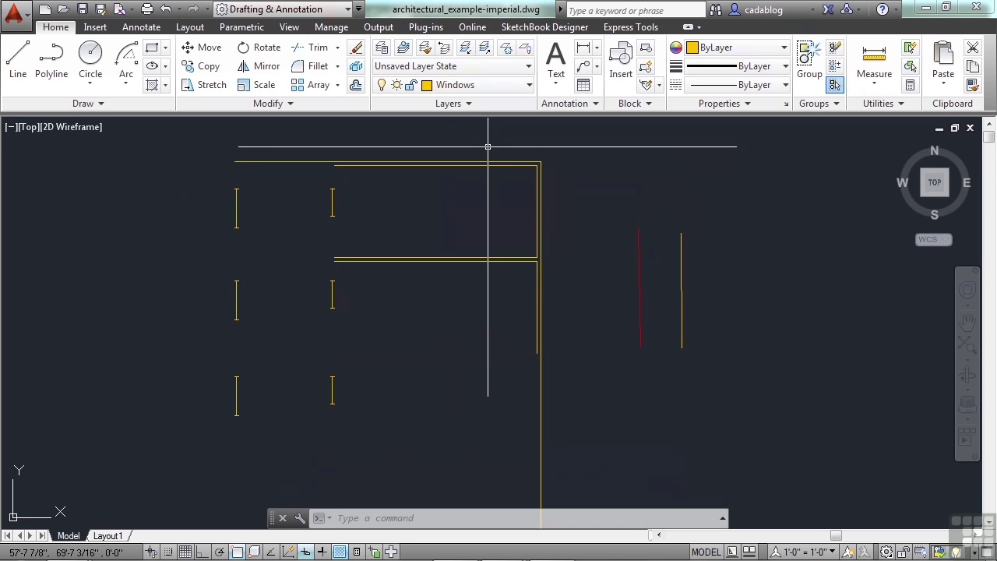
{"action": "left_click", "coordinate": [487, 52]}
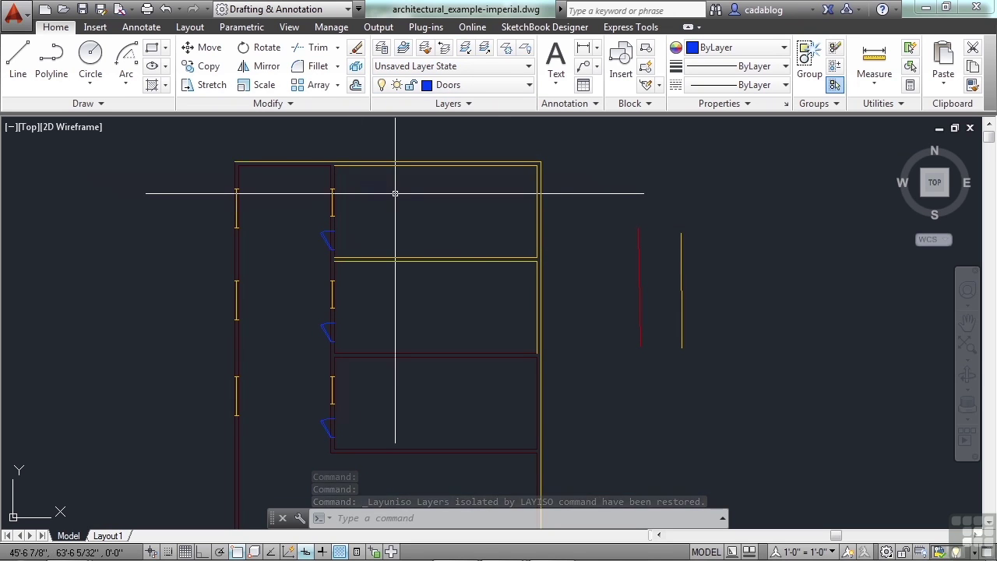
Isolate the Wall layer by picking a wall line.
{"action": "left_click", "coordinate": [465, 47]}
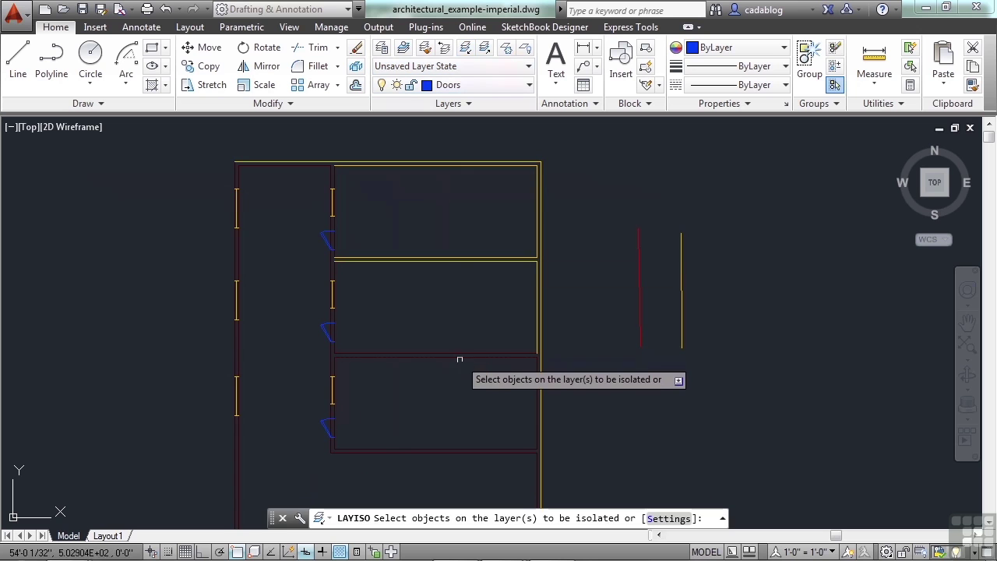
{"action": "left_click", "coordinate": [459, 355]}
{"action": "key", "text": "Return"}
{"action": "scroll", "coordinate": [445, 323], "scroll_direction": "down", "scroll_amount": 2}
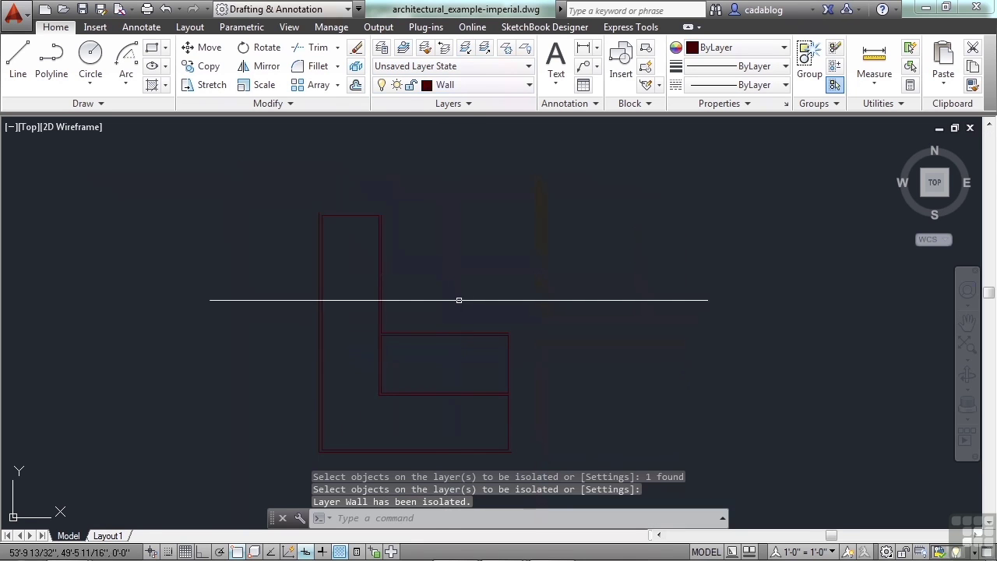
{"action": "middle_click_drag", "start_coordinate": [456, 296], "coordinate": [469, 279]}
{"action": "scroll", "coordinate": [462, 336], "scroll_direction": "up", "scroll_amount": 4}
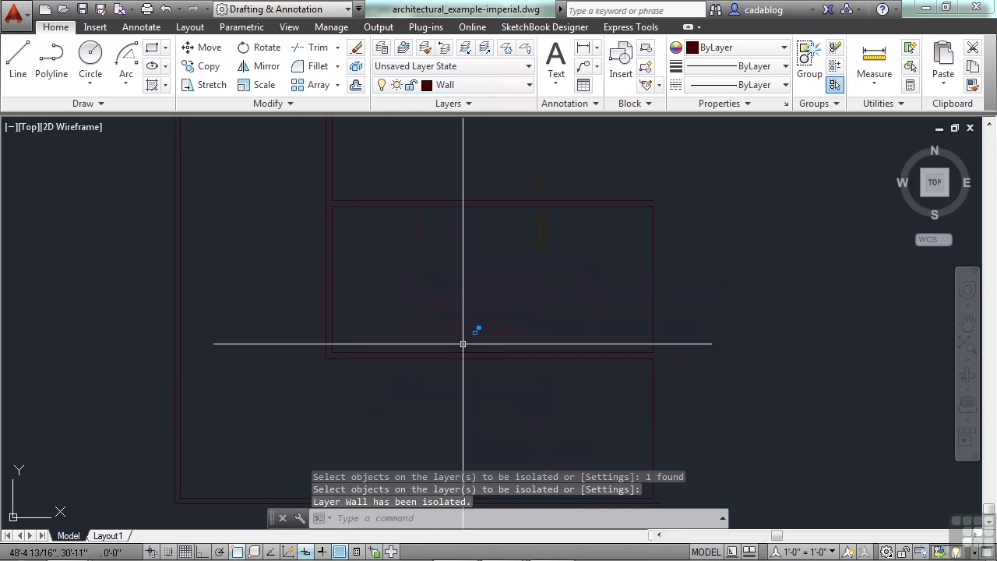
Erase two window-selected wall objects and acknowledge the constraint warning.
{"action": "type", "text": "e"}
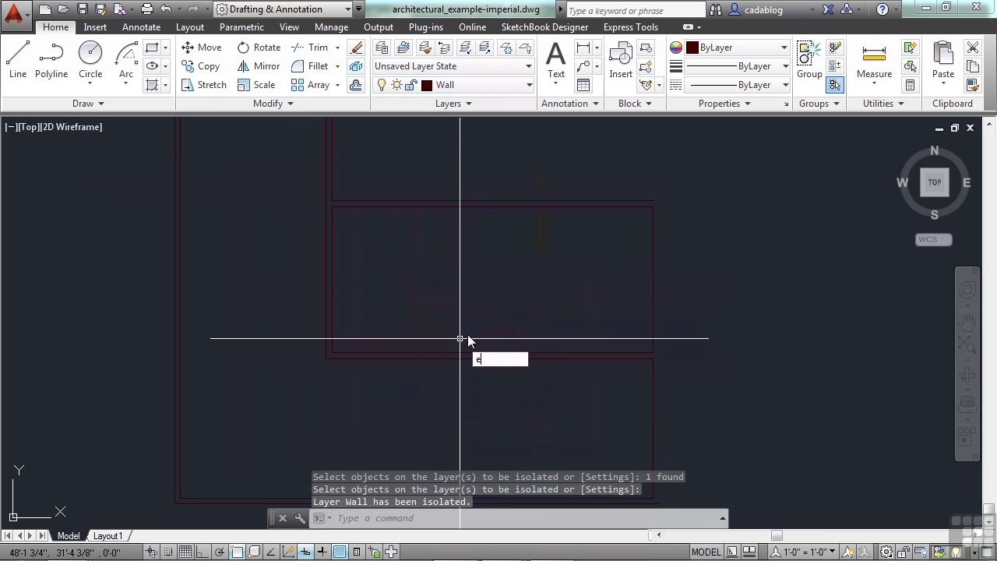
{"action": "key", "text": "Return"}
{"action": "left_click", "coordinate": [469, 306]}
{"action": "left_click", "coordinate": [397, 410]}
{"action": "key", "text": "Return"}
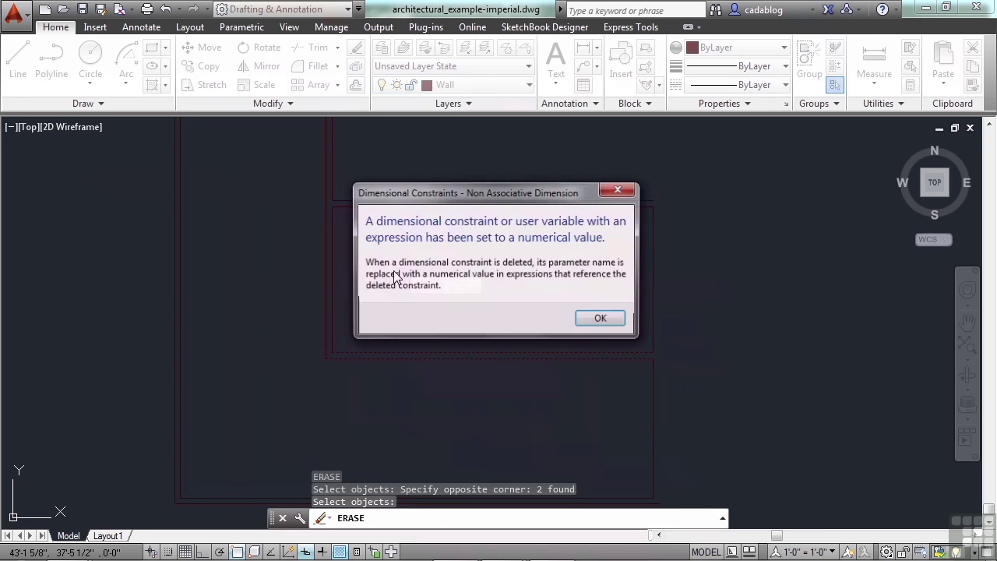
{"action": "left_click", "coordinate": [597, 322]}
Unisolate to restore all layers and recentre the plan.
{"action": "scroll", "coordinate": [587, 314], "scroll_direction": "down", "scroll_amount": 2}
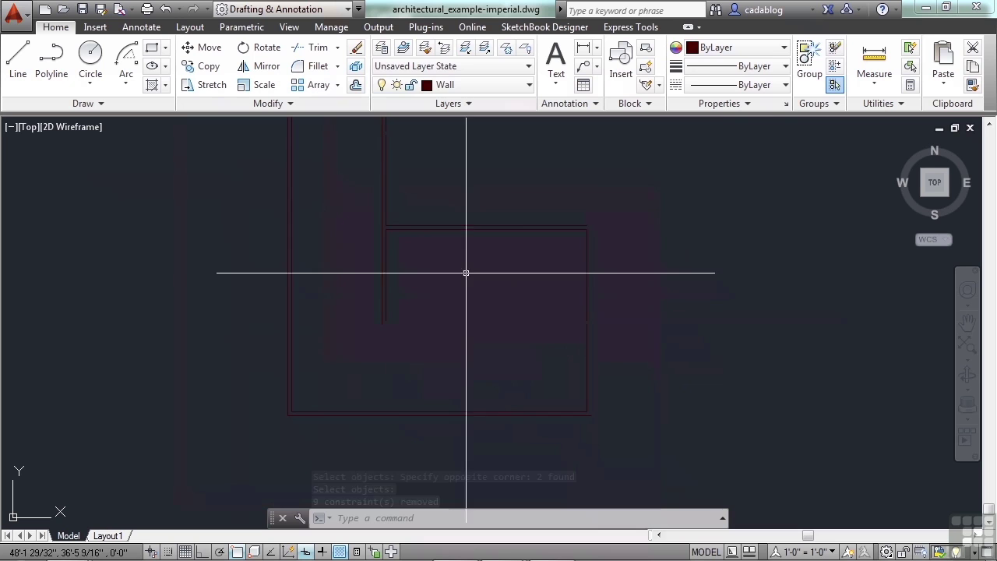
{"action": "left_click", "coordinate": [484, 47]}
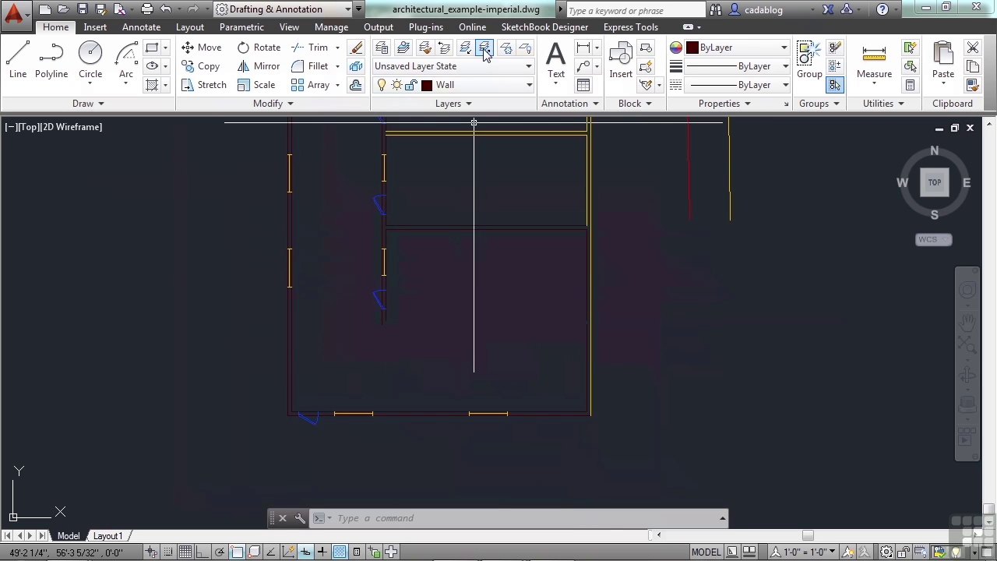
{"action": "scroll", "coordinate": [486, 243], "scroll_direction": "down", "scroll_amount": 2}
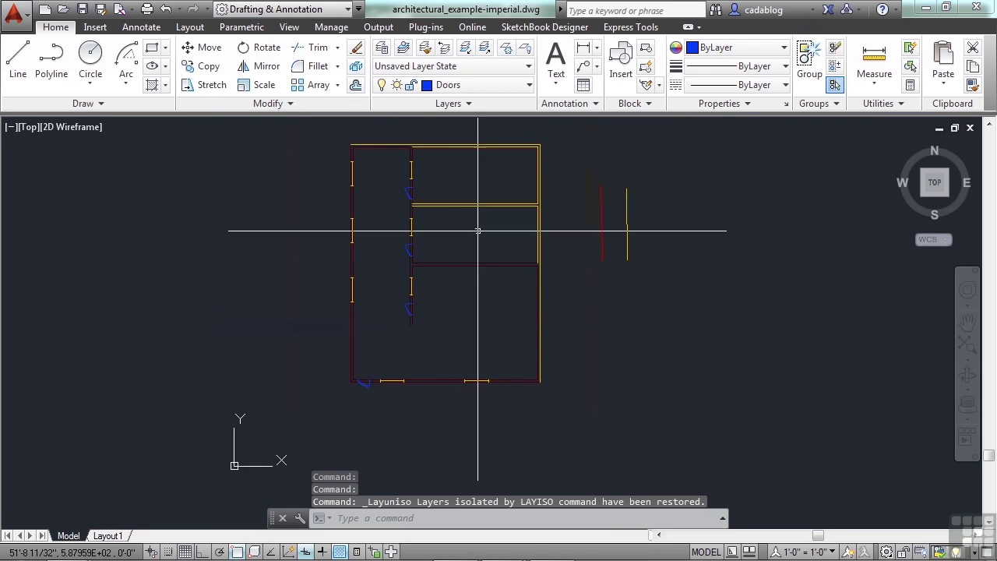
{"action": "middle_click_drag", "start_coordinate": [289, 227], "coordinate": [304, 242]}
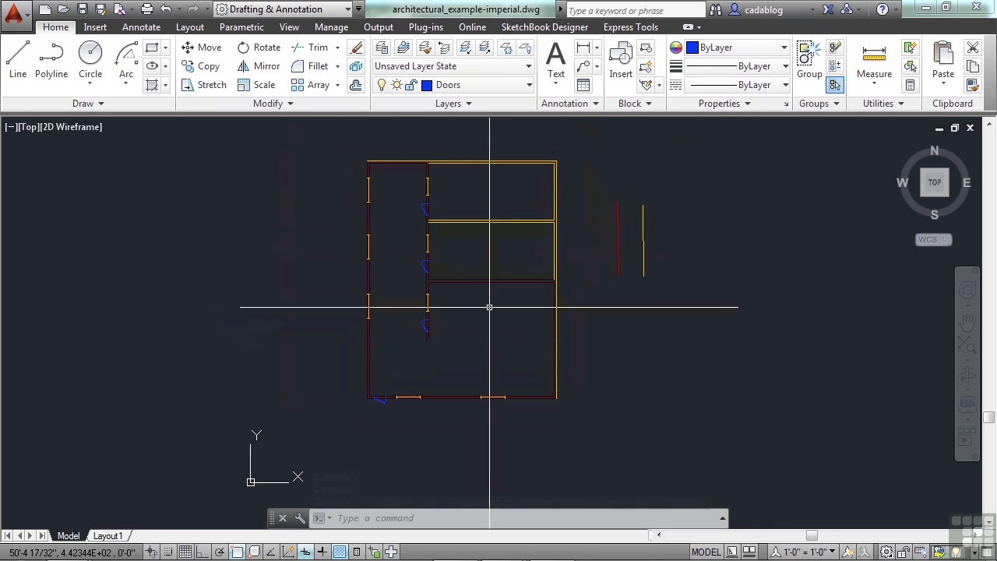
{"action": "scroll", "coordinate": [489, 307], "scroll_direction": "up", "scroll_amount": 2}
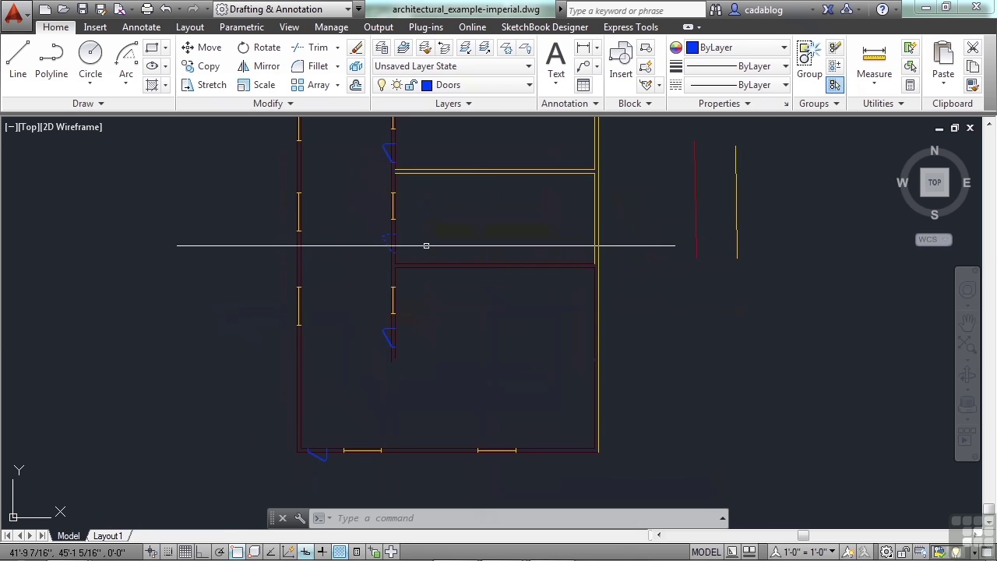
{"action": "scroll", "coordinate": [467, 302], "scroll_direction": "down", "scroll_amount": 2}
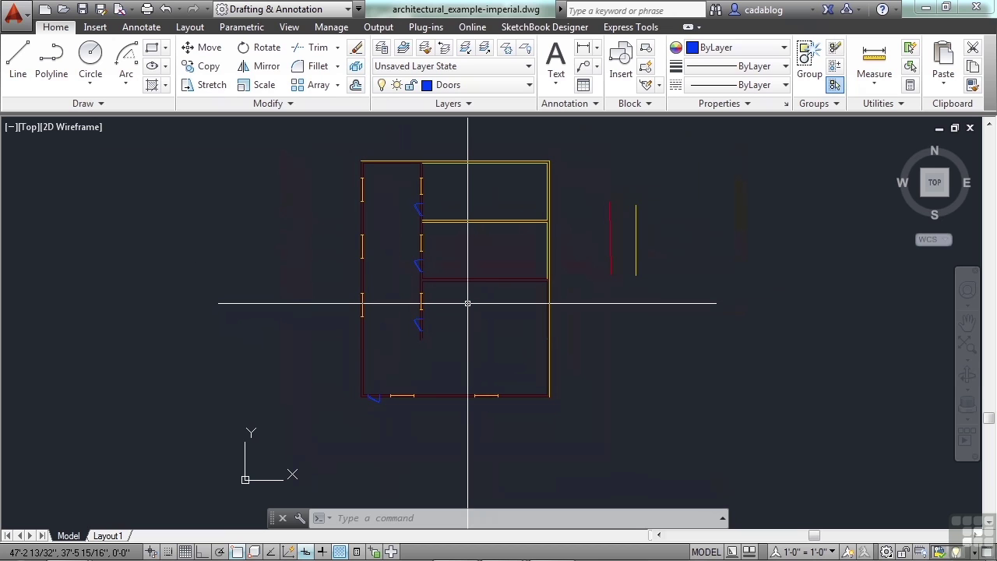
Freeze the Windows layer with LAYFRZ by picking a window line.
{"action": "left_click", "coordinate": [505, 50]}
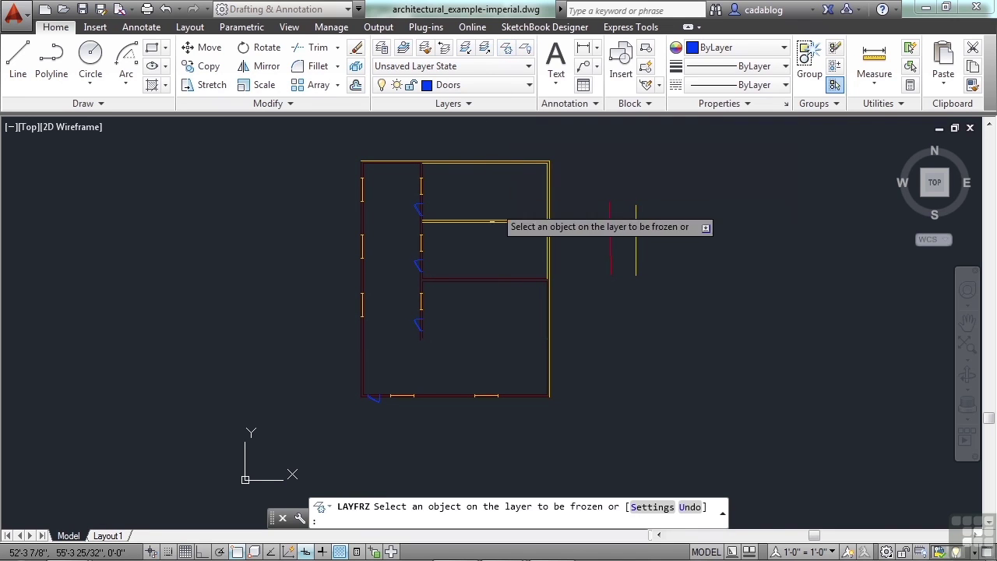
{"action": "left_click", "coordinate": [490, 221]}
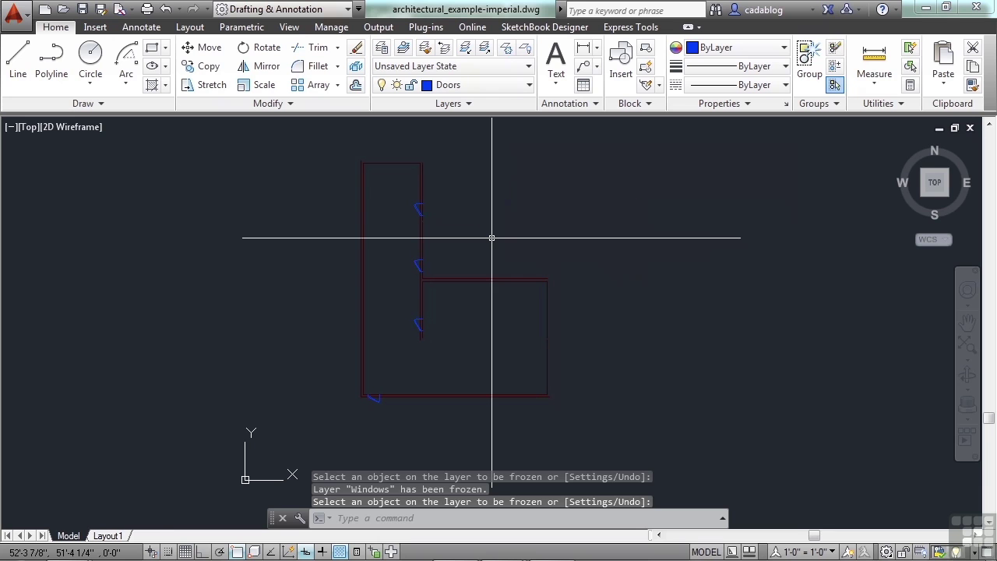
{"action": "key", "text": "Return"}
{"action": "left_click", "coordinate": [512, 156]}
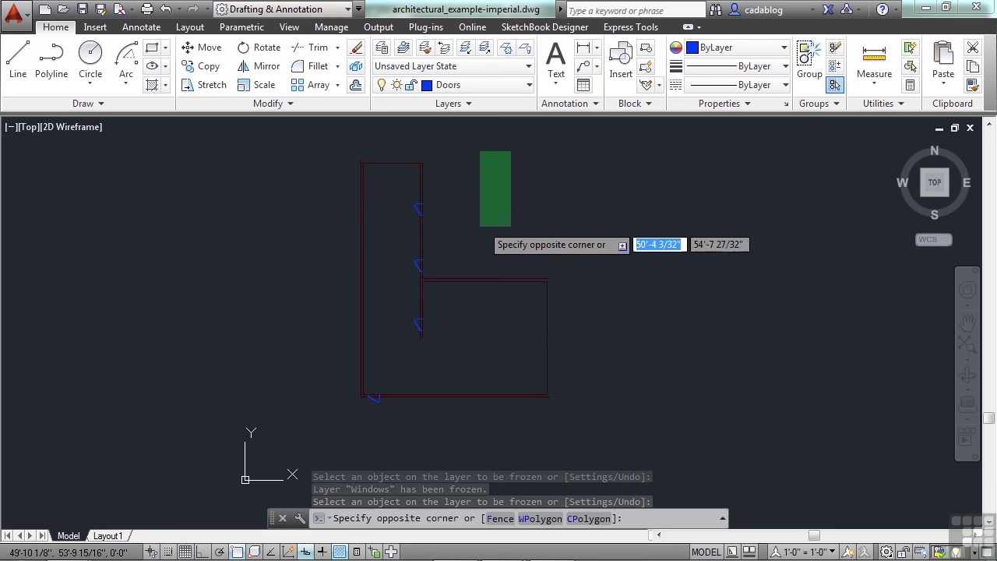
Thaw the Windows layer in Layer Properties Manager, then turn it off.
{"action": "left_click", "coordinate": [585, 154]}
{"action": "left_click", "coordinate": [495, 226]}
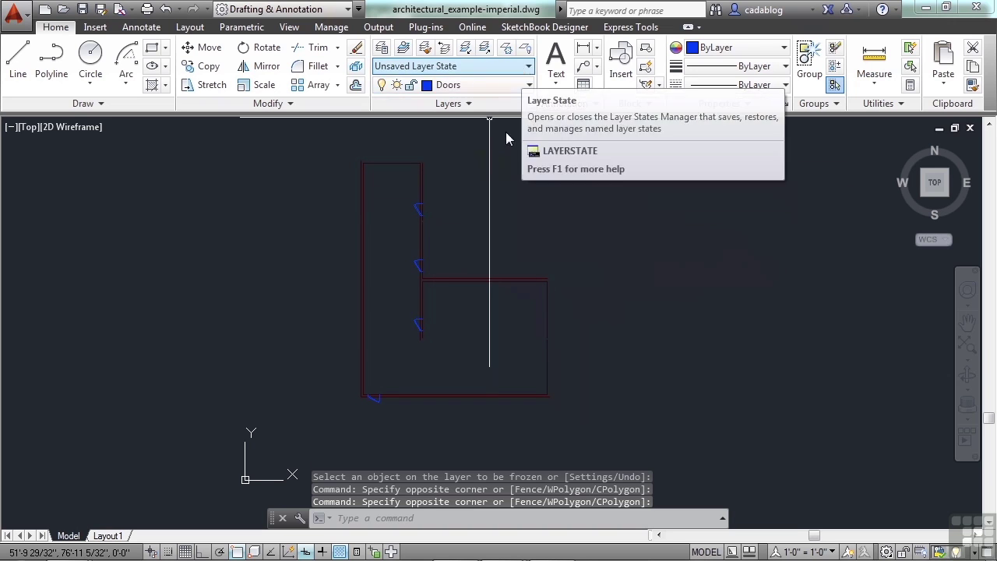
{"action": "type", "text": "la"}
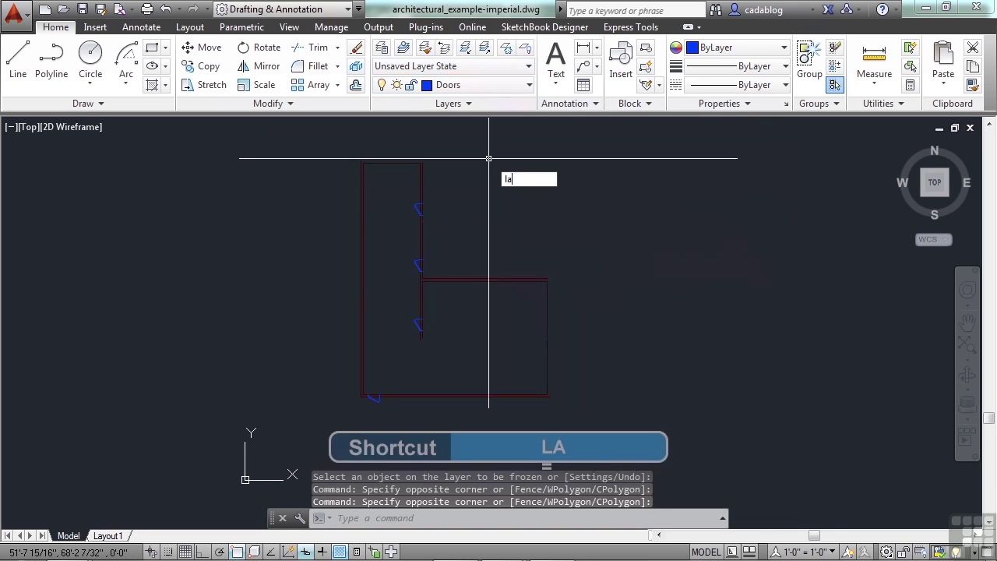
{"action": "key", "text": "Return"}
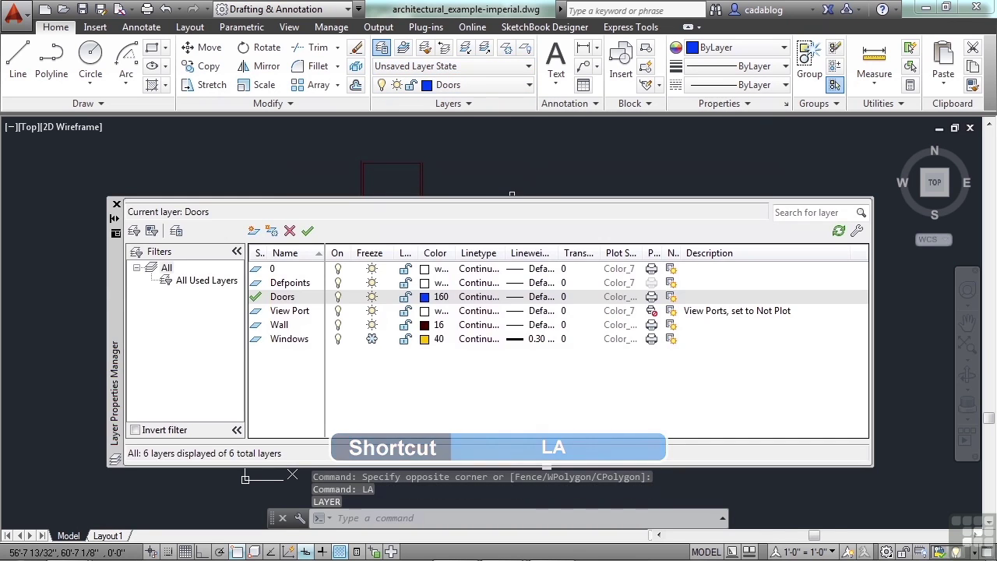
{"action": "left_click", "coordinate": [373, 342]}
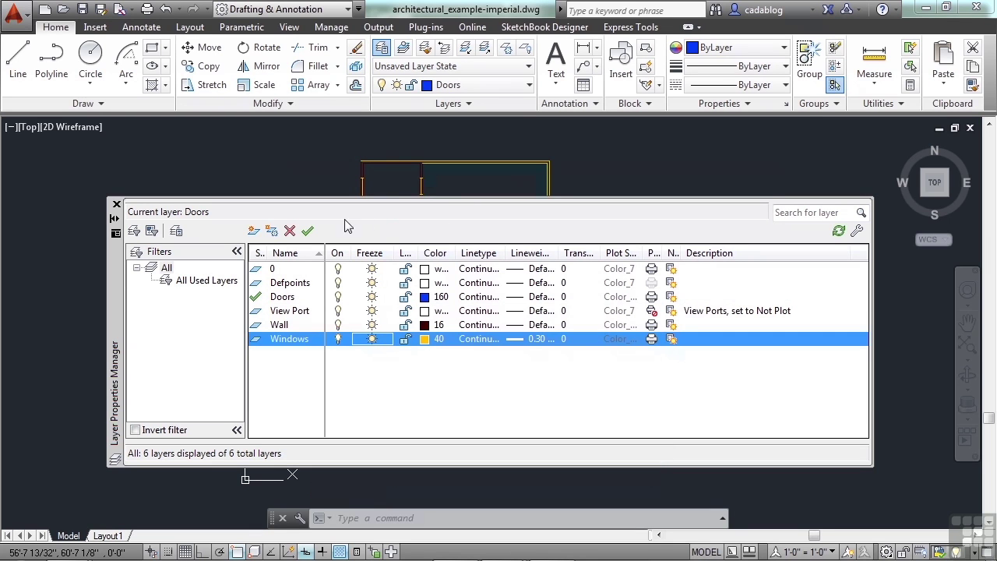
{"action": "left_click", "coordinate": [337, 341]}
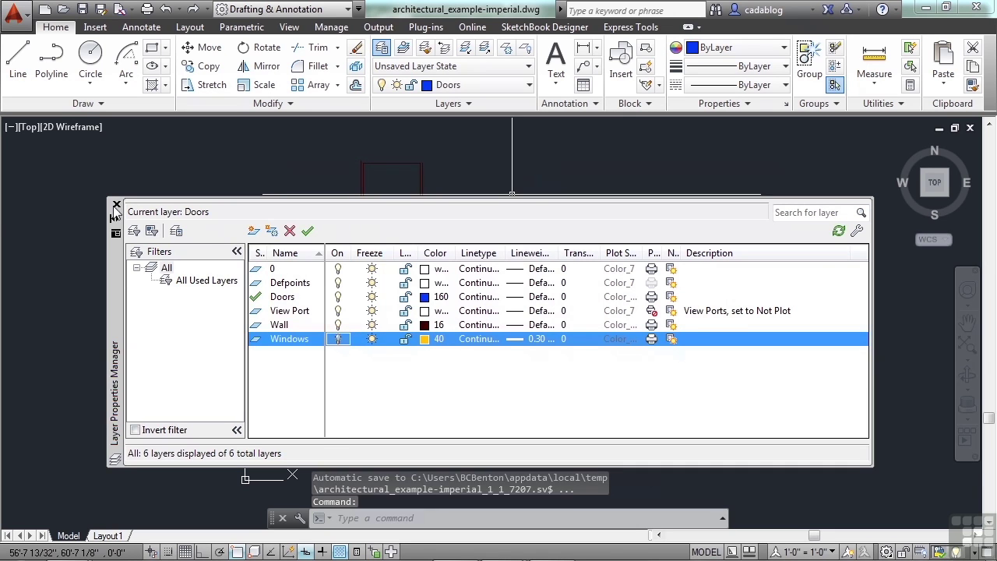
{"action": "left_click", "coordinate": [117, 206]}
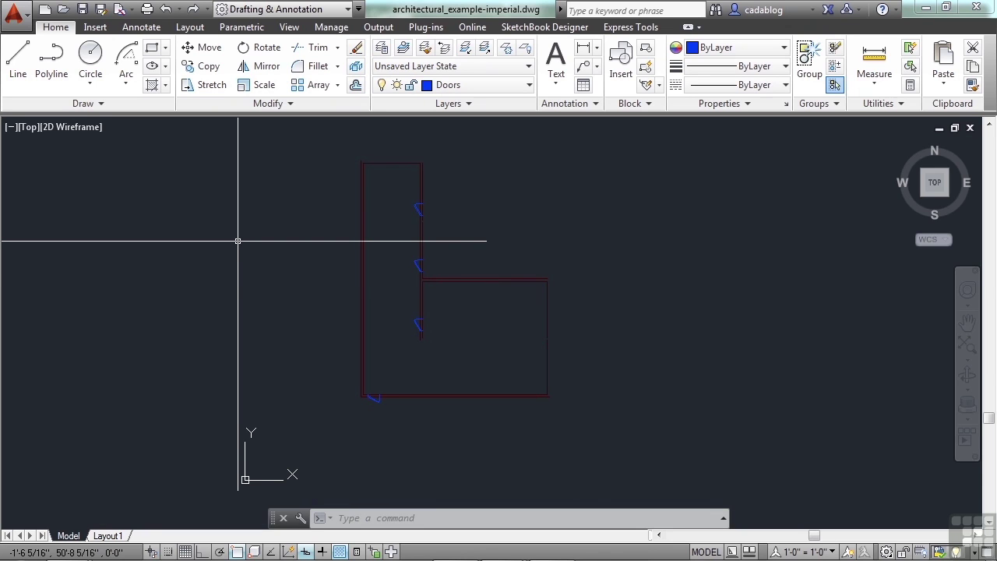
Turn the Windows layer back on in Layer Properties Manager.
{"action": "type", "text": "la"}
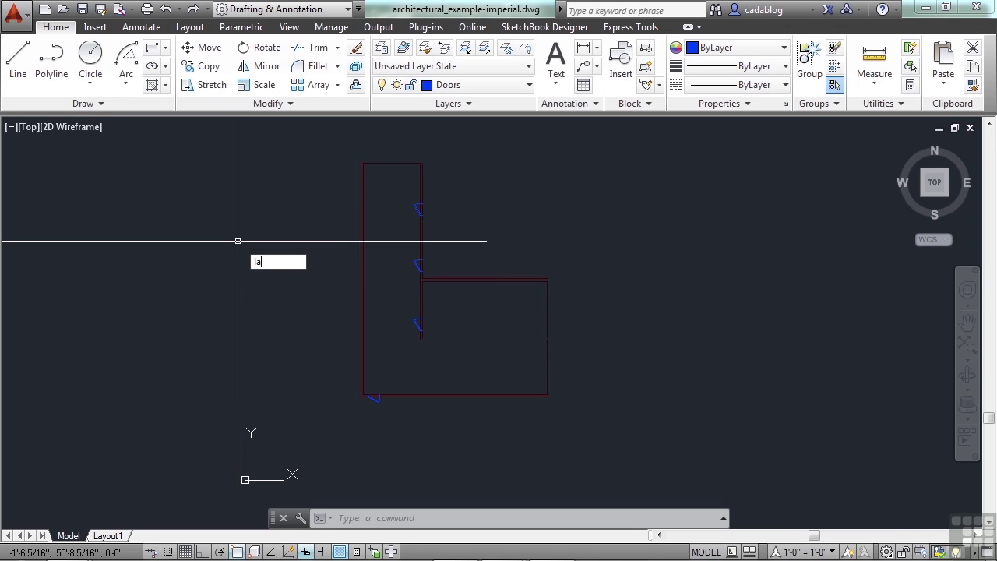
{"action": "key", "text": "Return"}
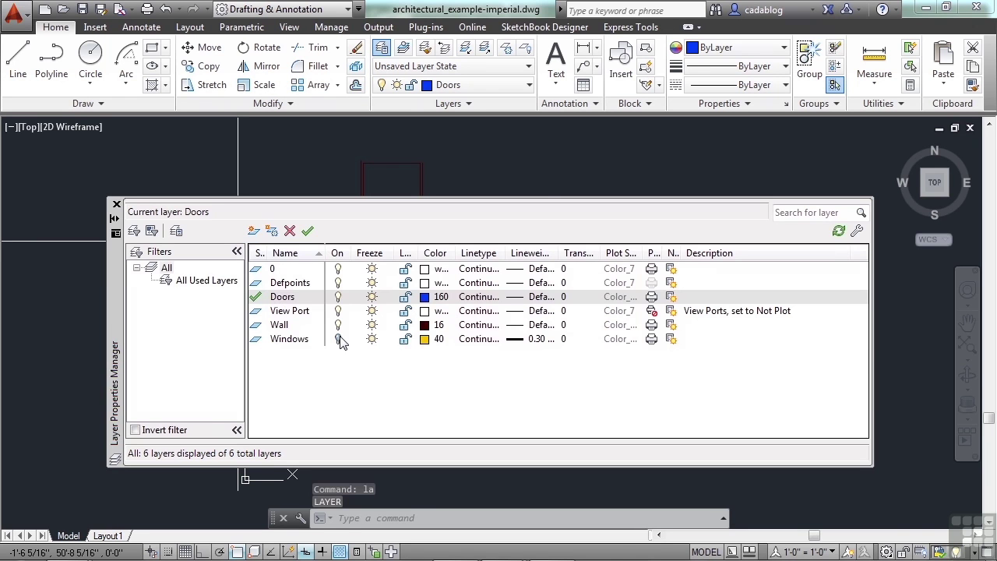
{"action": "left_click", "coordinate": [341, 342]}
{"action": "left_click", "coordinate": [117, 204]}
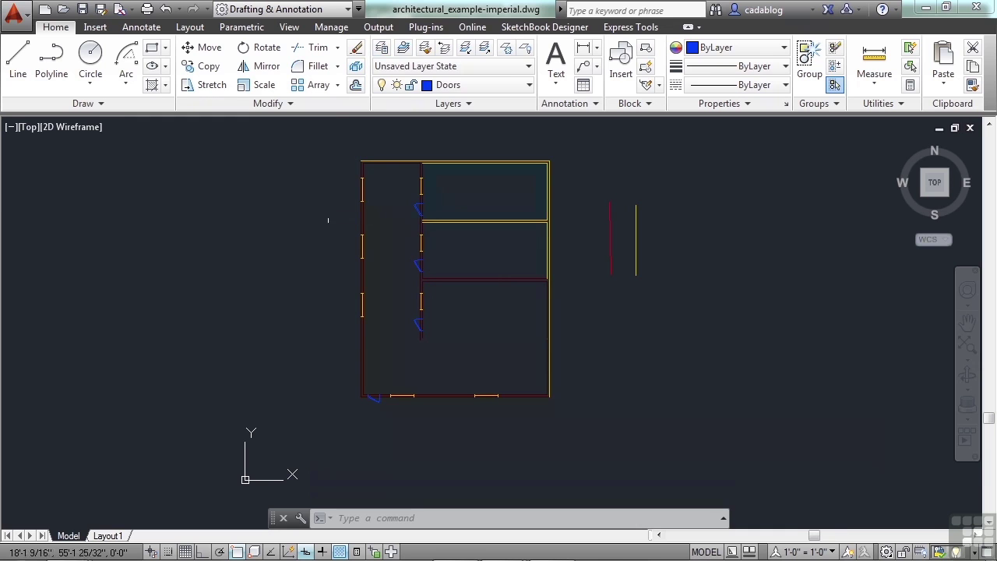
{"action": "left_click", "coordinate": [529, 68]}
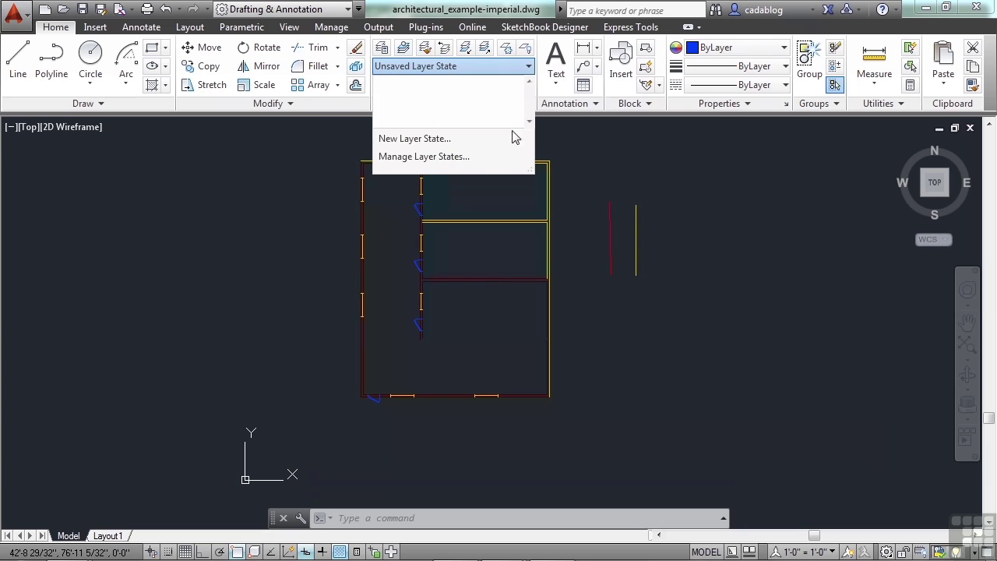
{"action": "left_click", "coordinate": [560, 146]}
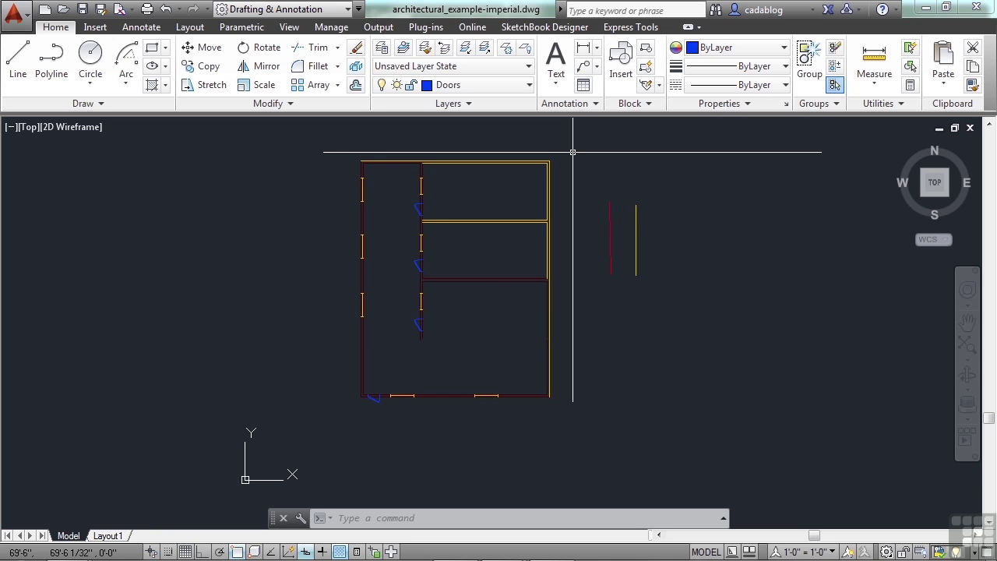
{"action": "left_click", "coordinate": [499, 66]}
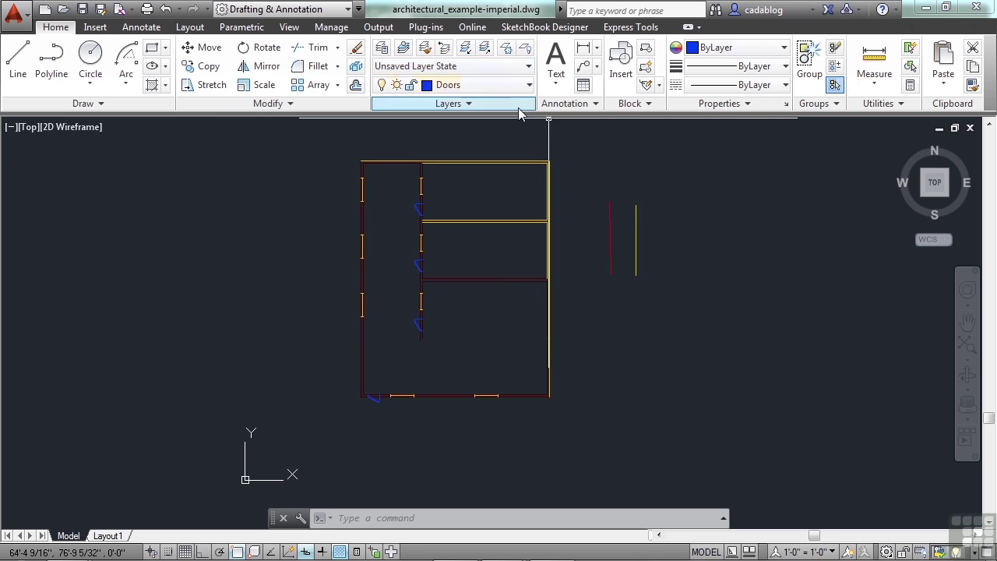
Thaw all layers with LAYTHW from the expanded Layers panel.
{"action": "left_click", "coordinate": [516, 108]}
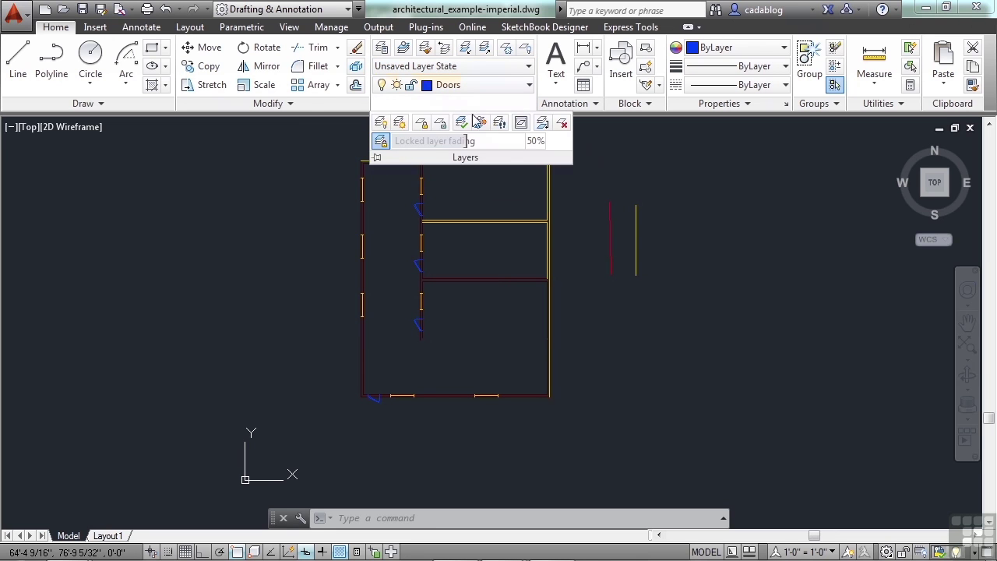
{"action": "left_click", "coordinate": [401, 126]}
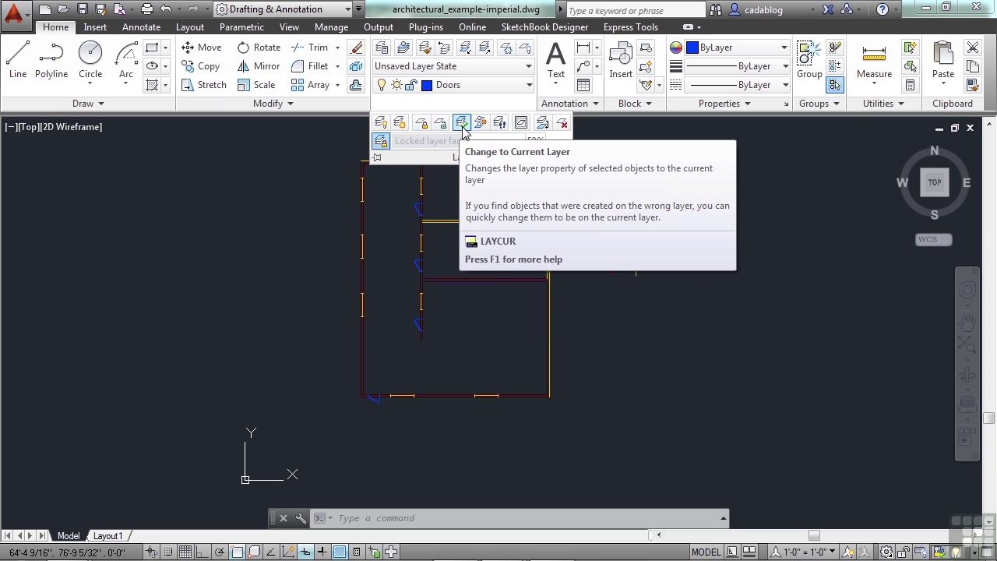
Move both lines of the upper rooms' interior wall onto the current Doors layer with LAYCUR.
{"action": "left_click", "coordinate": [463, 123]}
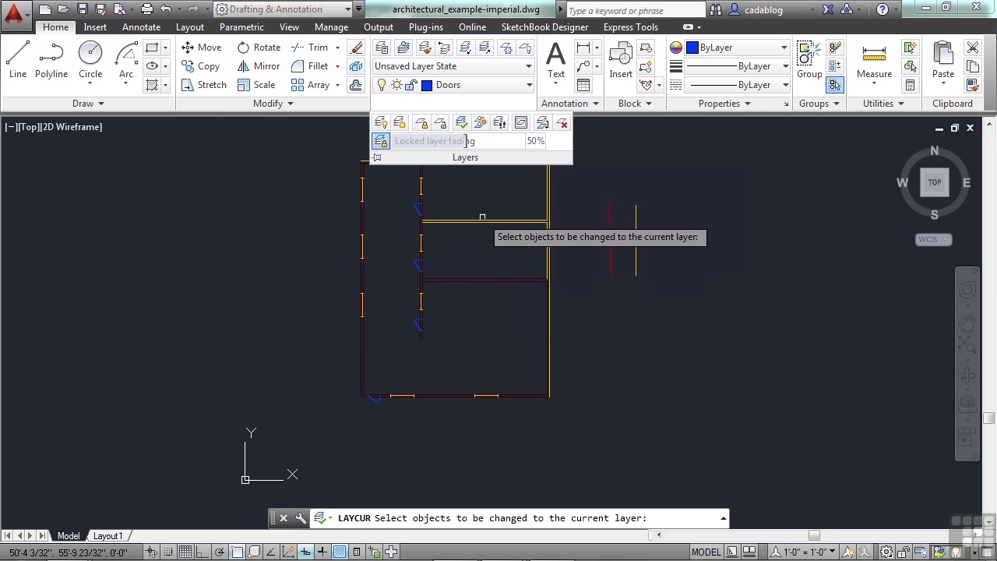
{"action": "left_click", "coordinate": [485, 224]}
{"action": "key", "text": "Return"}
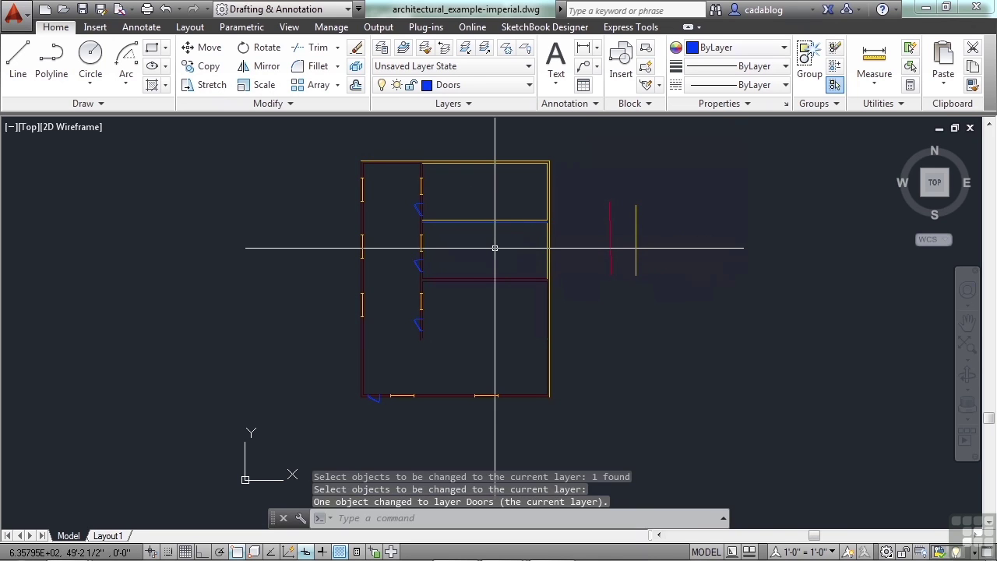
{"action": "scroll", "coordinate": [480, 223], "scroll_direction": "up", "scroll_amount": 2}
{"action": "scroll", "coordinate": [472, 222], "scroll_direction": "up", "scroll_amount": 2}
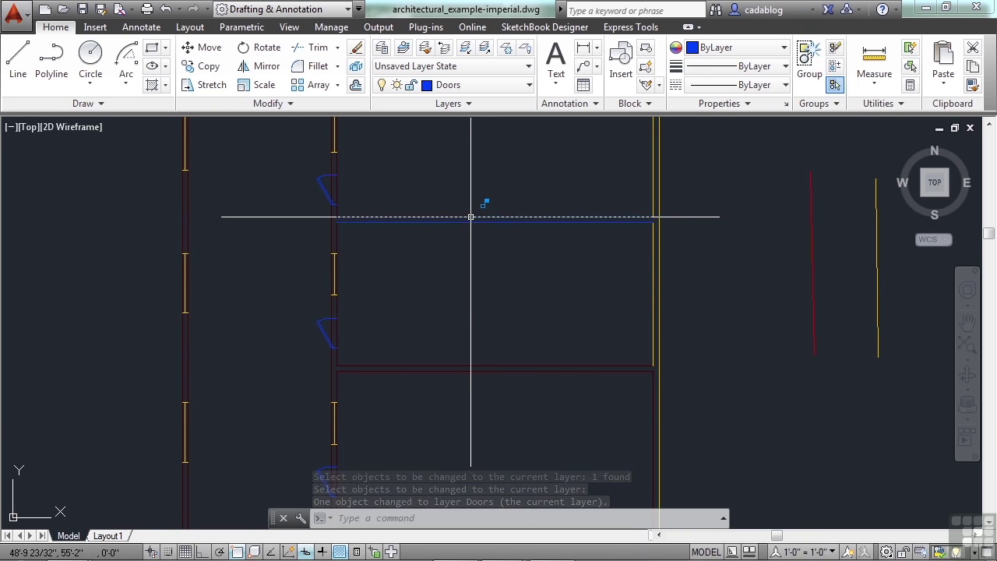
{"action": "left_click", "coordinate": [471, 217]}
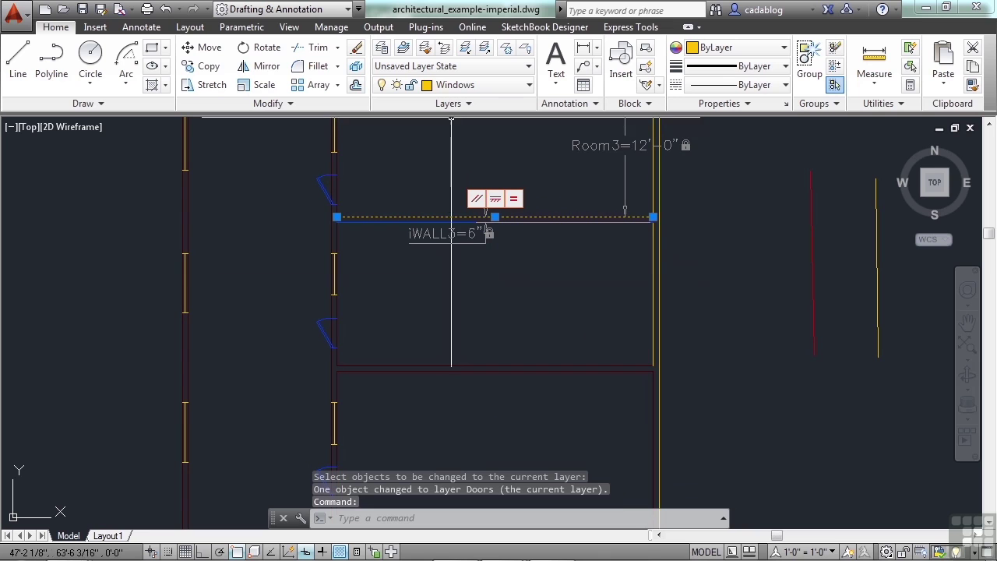
{"action": "left_click", "coordinate": [464, 105]}
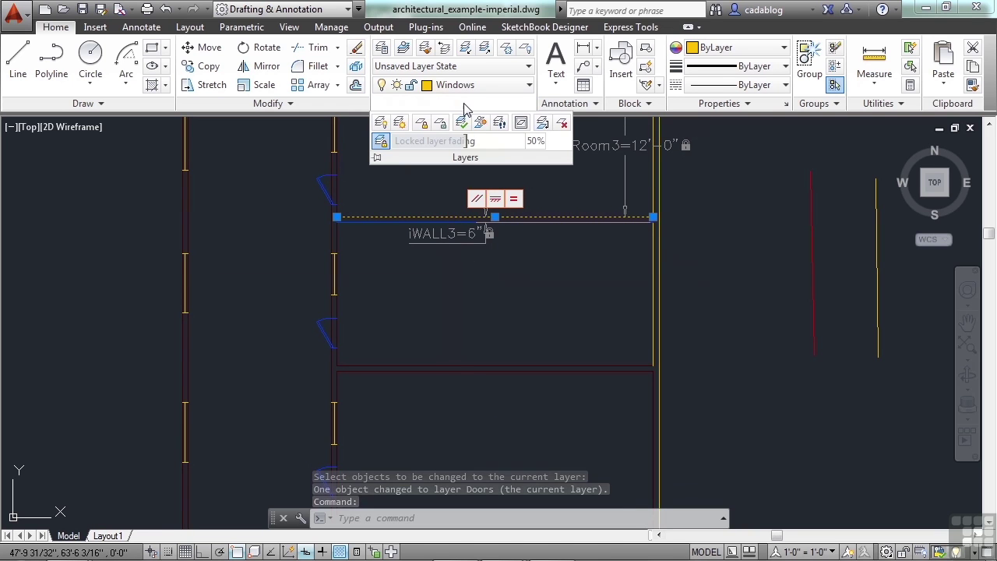
{"action": "left_click", "coordinate": [467, 128]}
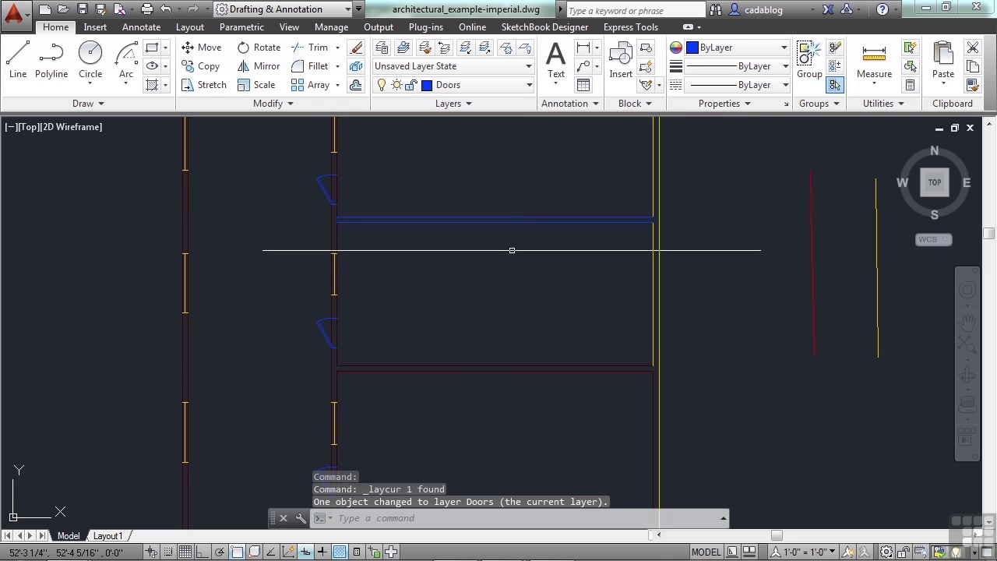
{"action": "left_click", "coordinate": [466, 104]}
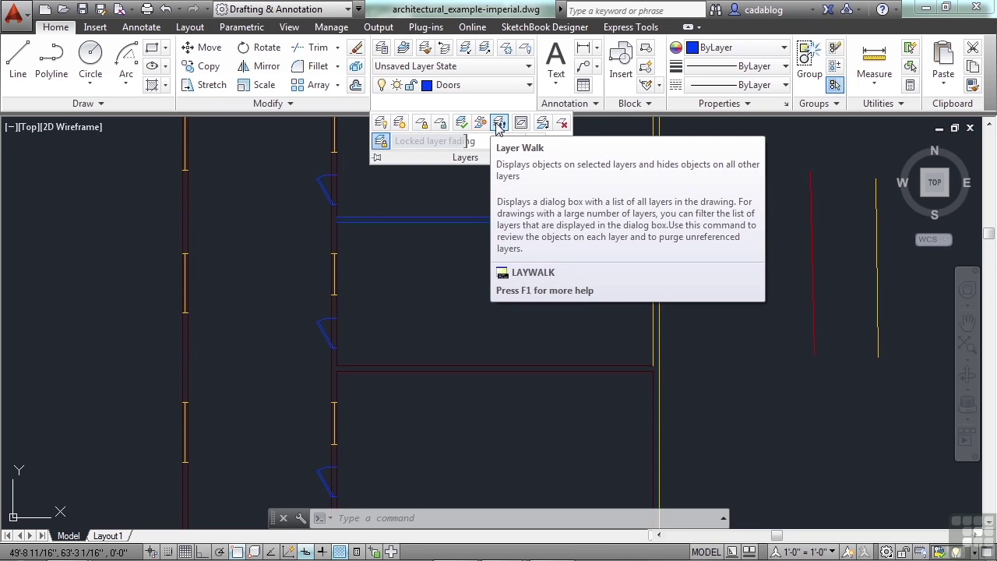
Walk through the layers one at a time, isolating Defpoints and then Windows, and close LayerWalk.
{"action": "left_click", "coordinate": [499, 124]}
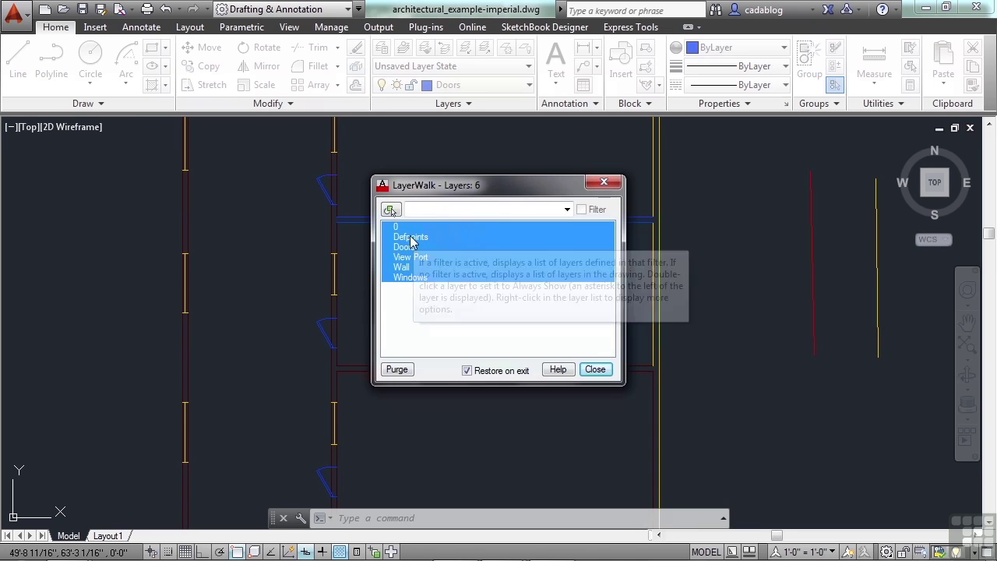
{"action": "left_click", "coordinate": [411, 237]}
{"action": "key", "text": "Down"}
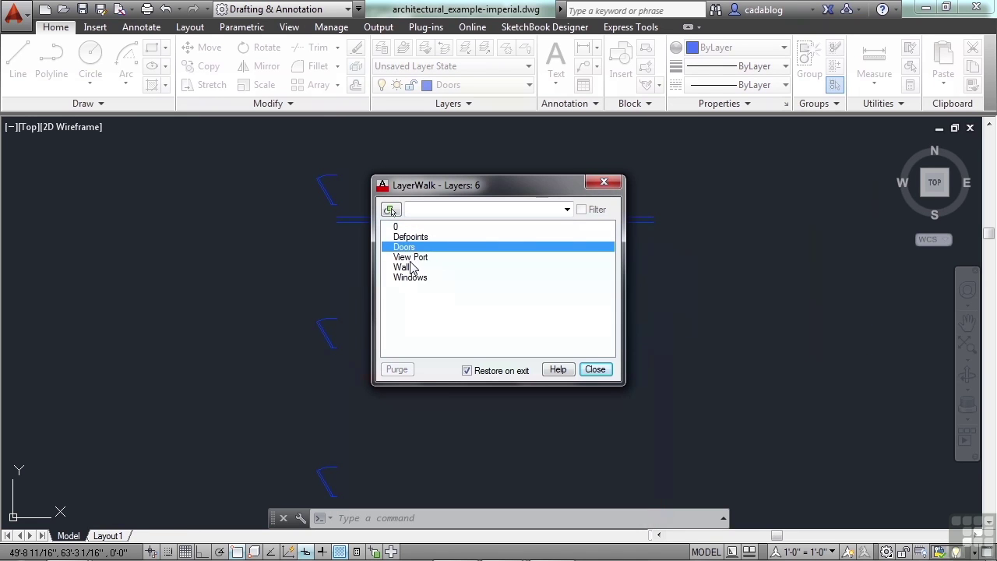
{"action": "key", "text": "Down"}
{"action": "left_click", "coordinate": [411, 267]}
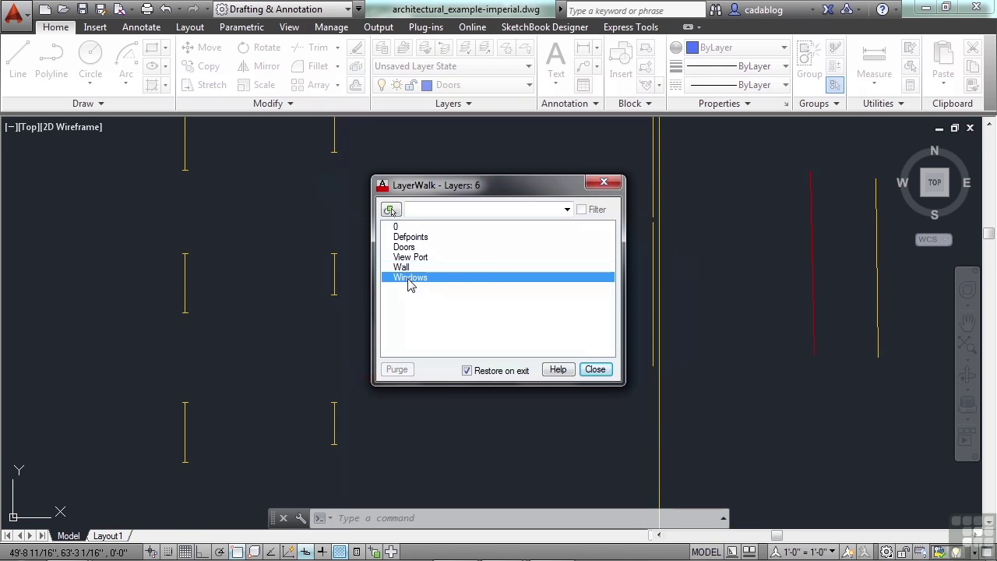
{"action": "left_click", "coordinate": [595, 370]}
Zoom out to bring the whole floor plan back into view.
{"action": "scroll", "coordinate": [525, 257], "scroll_direction": "down", "scroll_amount": 2}
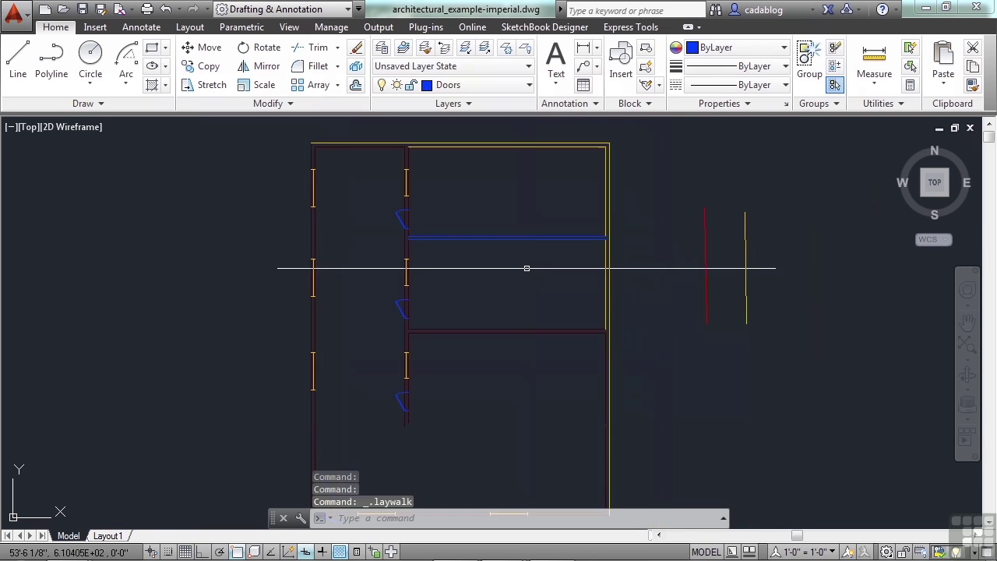
{"action": "scroll", "coordinate": [518, 265], "scroll_direction": "down", "scroll_amount": 2}
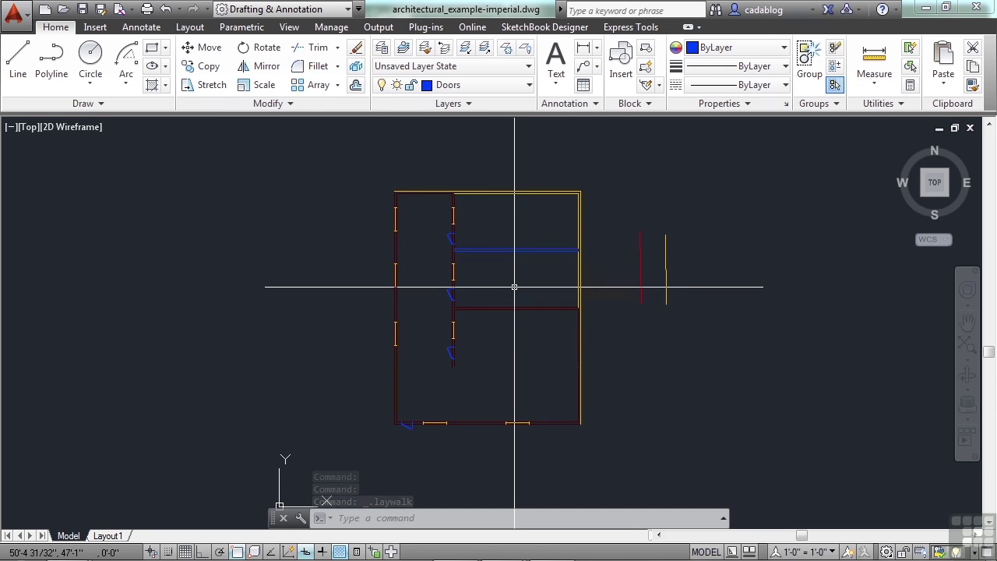
{"action": "left_click", "coordinate": [498, 103]}
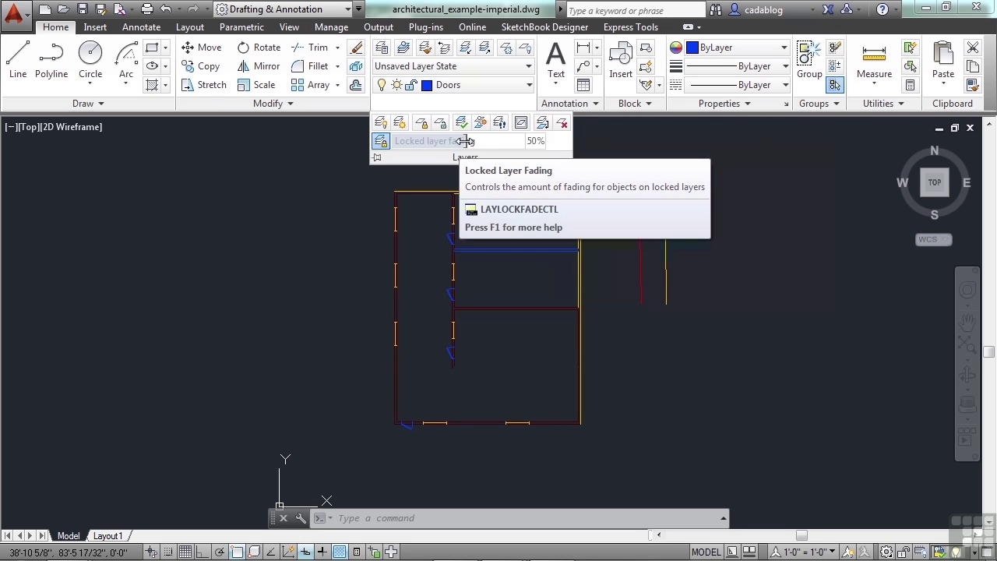
Adjust locked layer fading, toggling it off and dragging the slider up to 35%.
{"action": "mouse_move", "coordinate": [465, 140]}
{"action": "left_mouse_down"}
{"action": "mouse_move", "coordinate": [547, 145]}
{"action": "mouse_move", "coordinate": [403, 145]}
{"action": "mouse_move", "coordinate": [668, 150]}
{"action": "mouse_move", "coordinate": [393, 145]}
{"action": "left_mouse_up"}
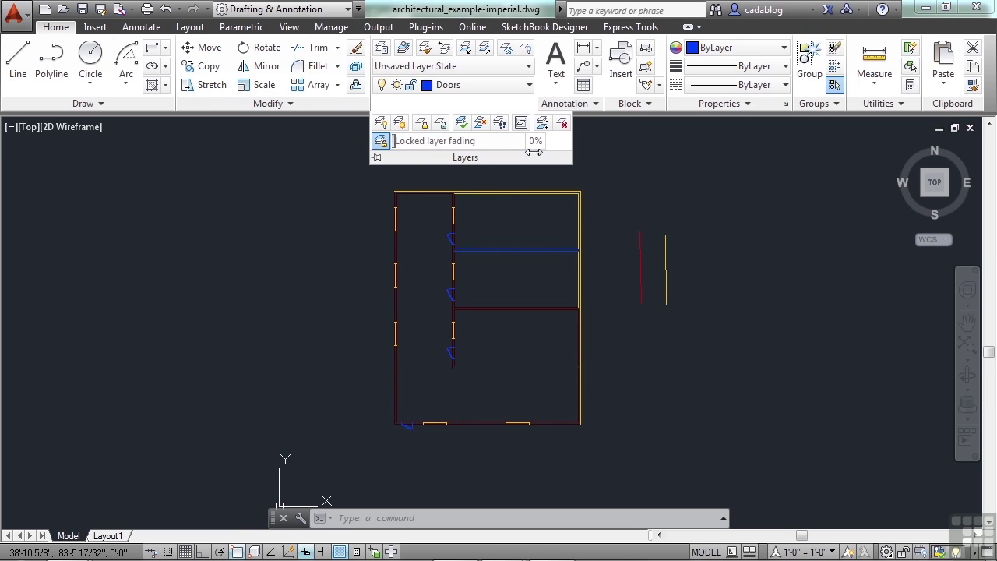
{"action": "left_click", "coordinate": [383, 144]}
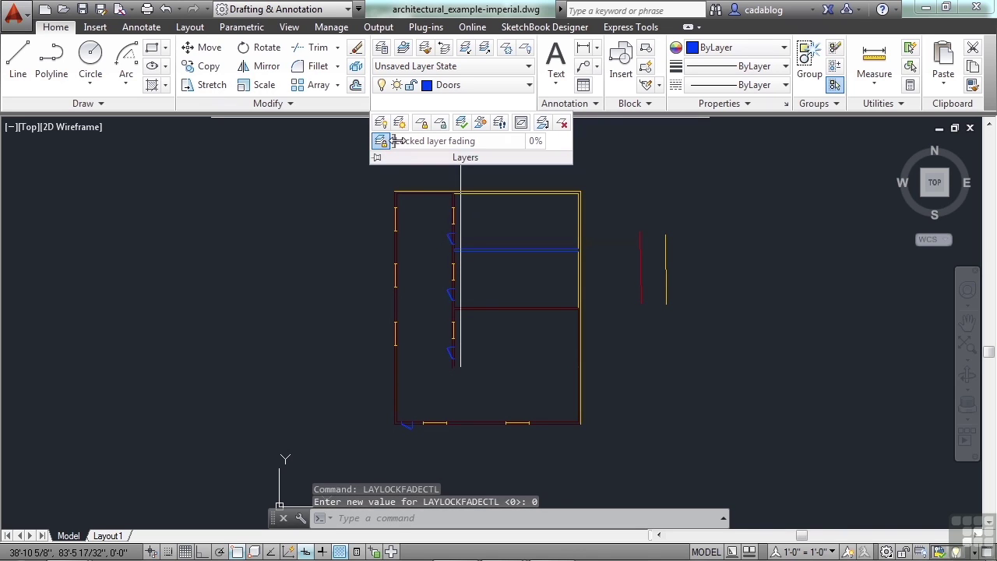
{"action": "left_click_drag", "start_coordinate": [393, 148], "coordinate": [551, 150]}
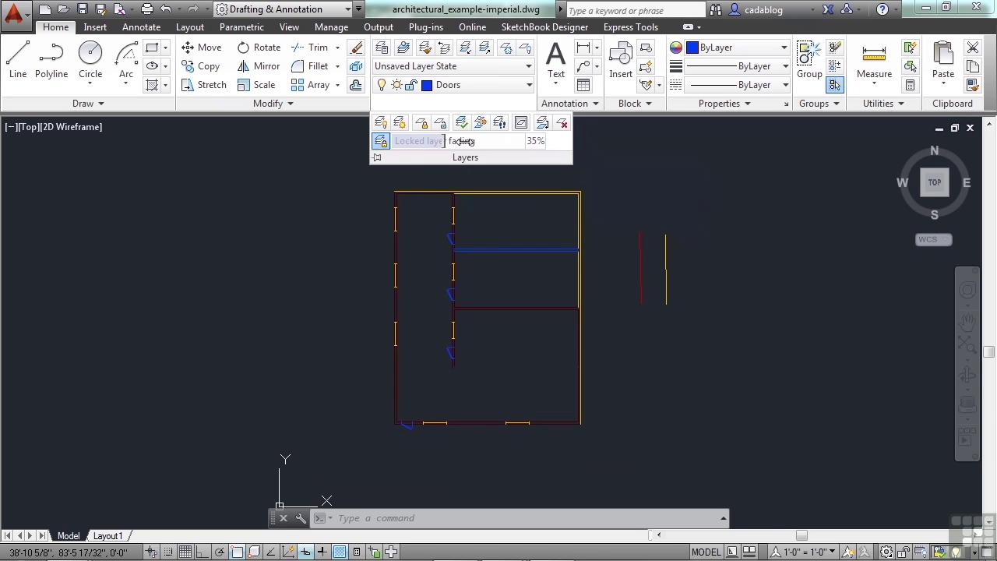
{"action": "left_click", "coordinate": [536, 141]}
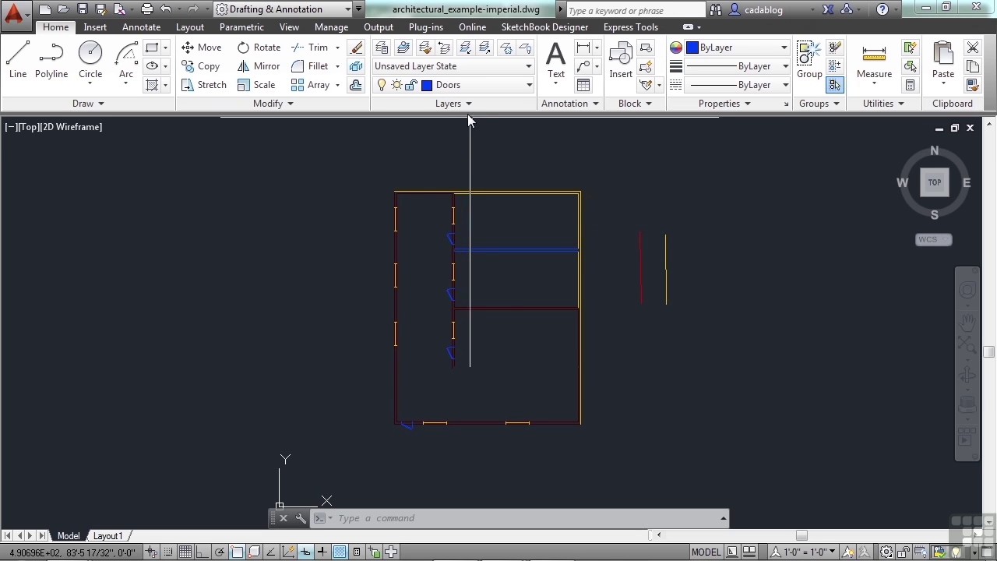
Start the Freeze (LAYFRZ) command from the Layers slide-out and begin selecting objects in the drawing.
{"action": "left_click", "coordinate": [465, 103]}
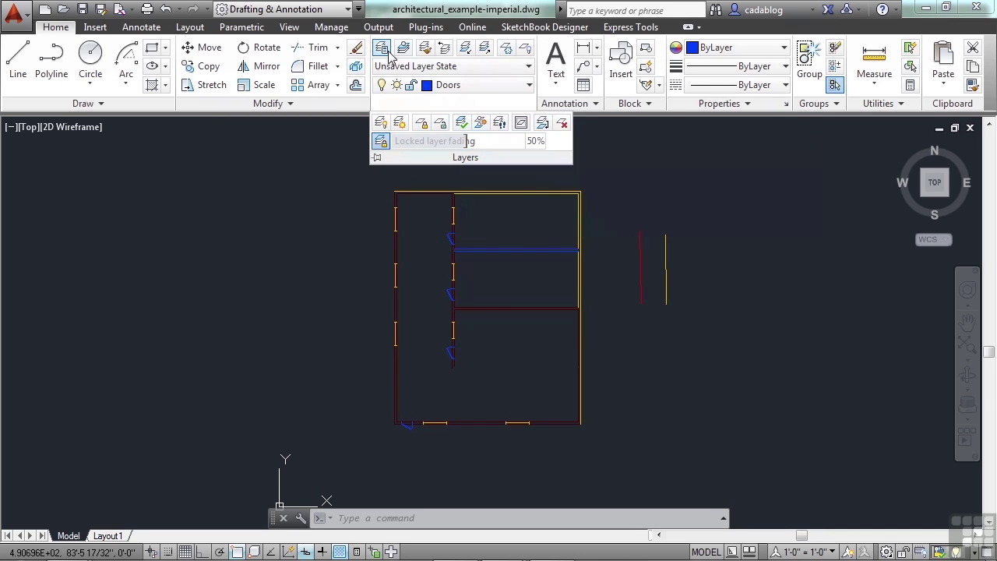
{"action": "left_click", "coordinate": [514, 53]}
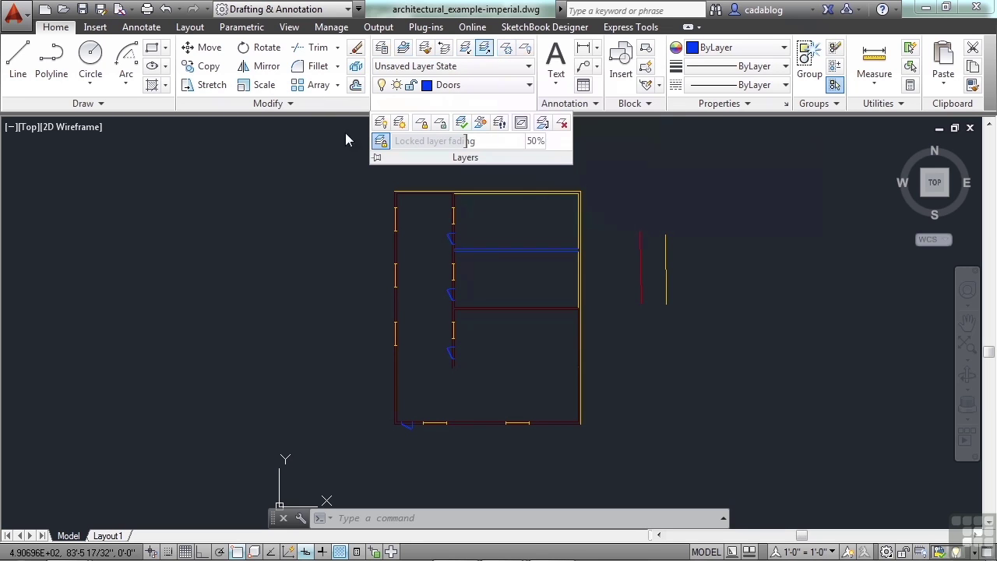
{"action": "left_click", "coordinate": [289, 147]}
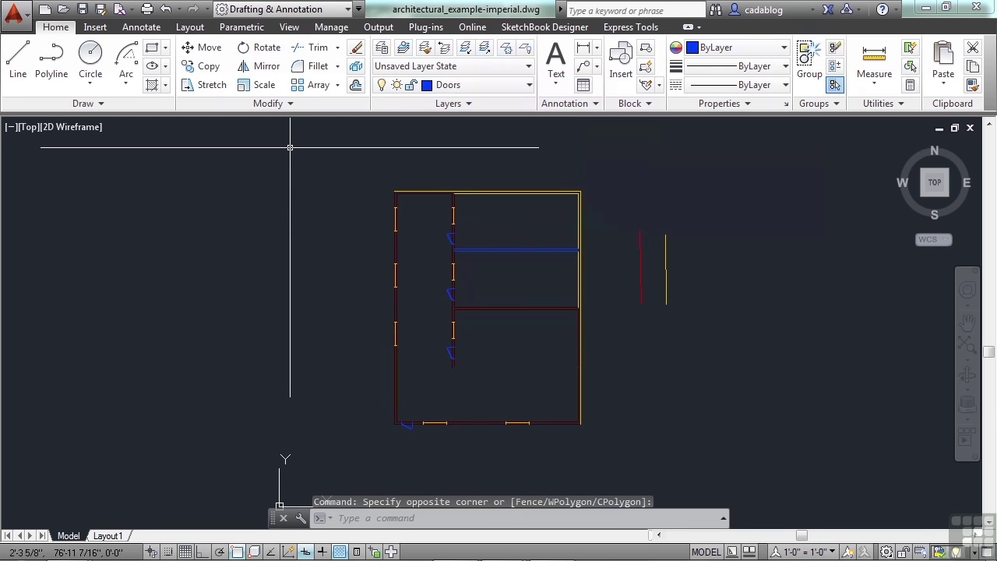